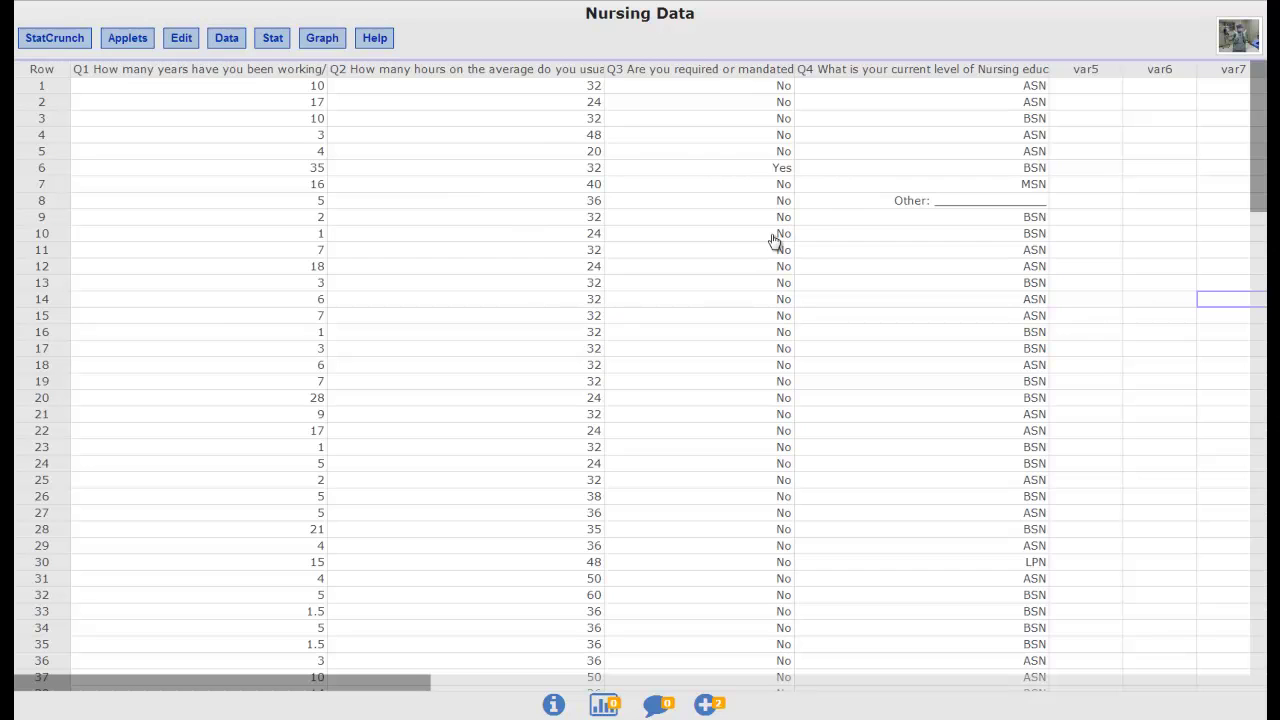
# Inspect the Q3 question wording and row 4's answer, then select row 3 of the table.
pyautogui.click(693, 72)
pyautogui.click(698, 139)
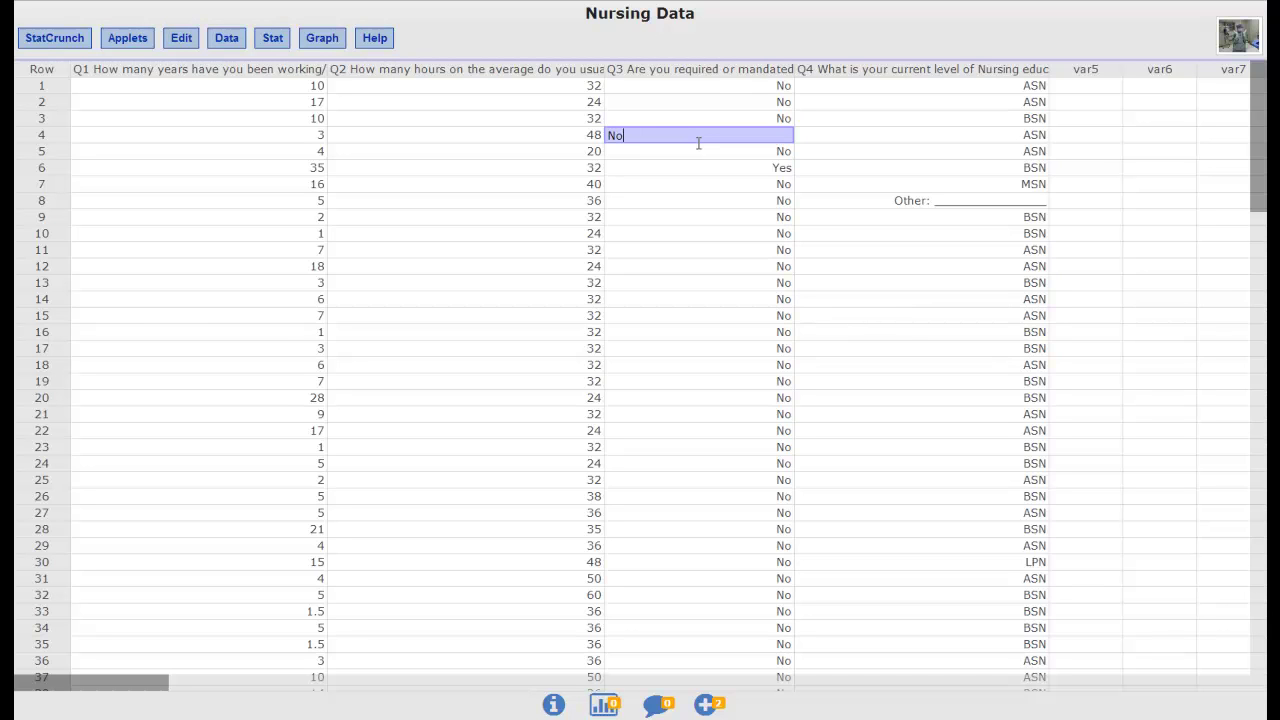
pyautogui.click(754, 45)
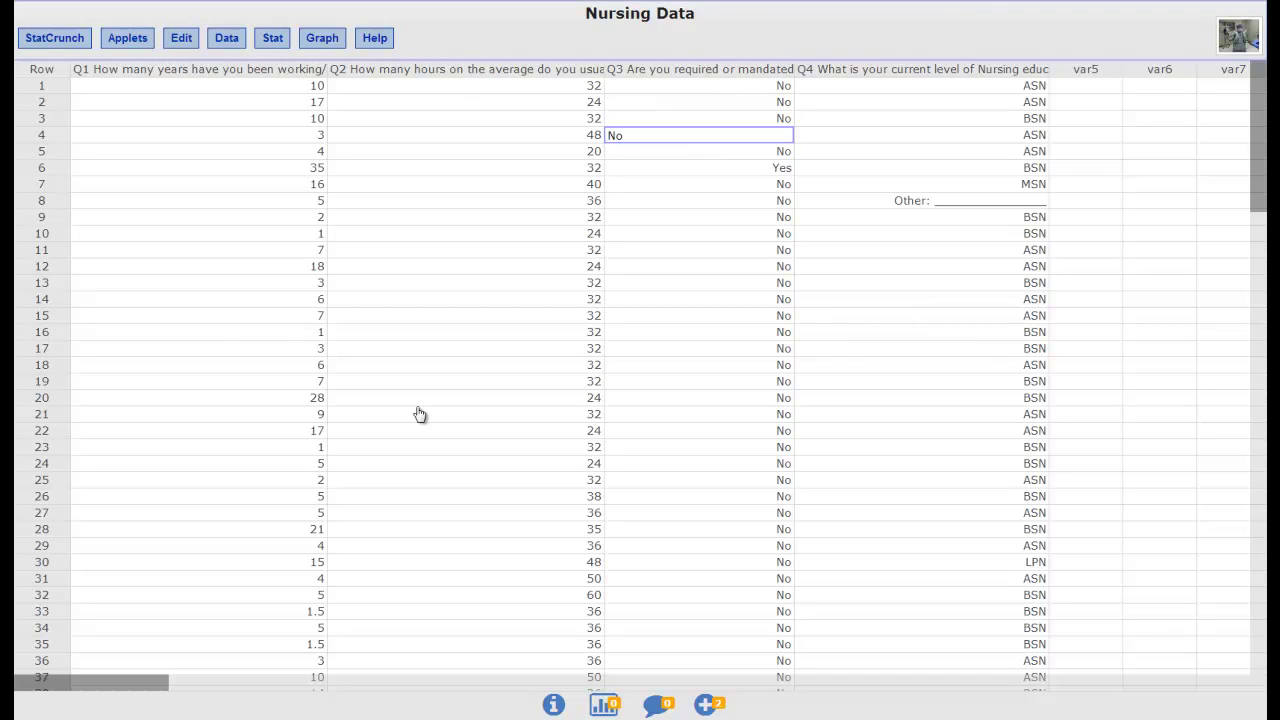
pyautogui.moveTo(1264, 168)
pyautogui.mouseDown()
pyautogui.moveTo(1262, 667)
pyautogui.moveTo(1263, 150)
pyautogui.mouseUp()
pyautogui.click(36, 119)
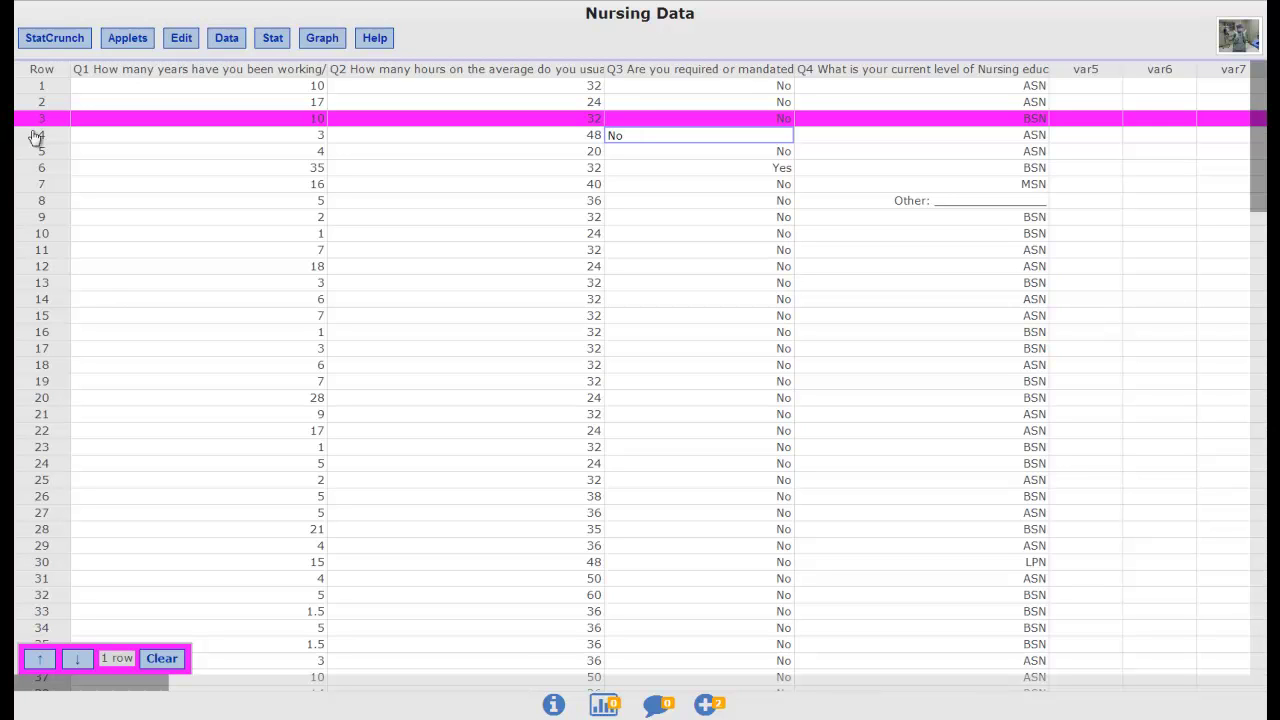
# Deselect row 3 so no row in the Nursing Data table is selected.
pyautogui.click(36, 120)
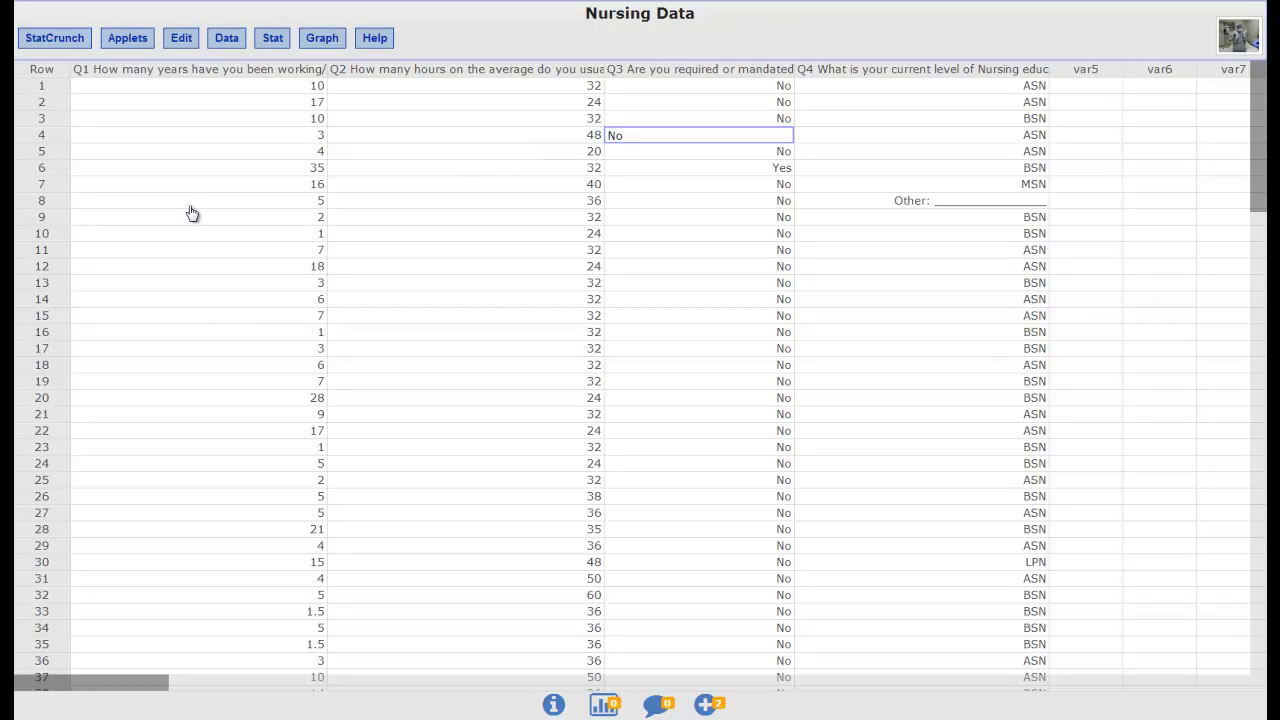
# Build a pie chart of Q3 answers from raw data: No 129 (86%), Yes 21 (14%).
pyautogui.click(327, 42)
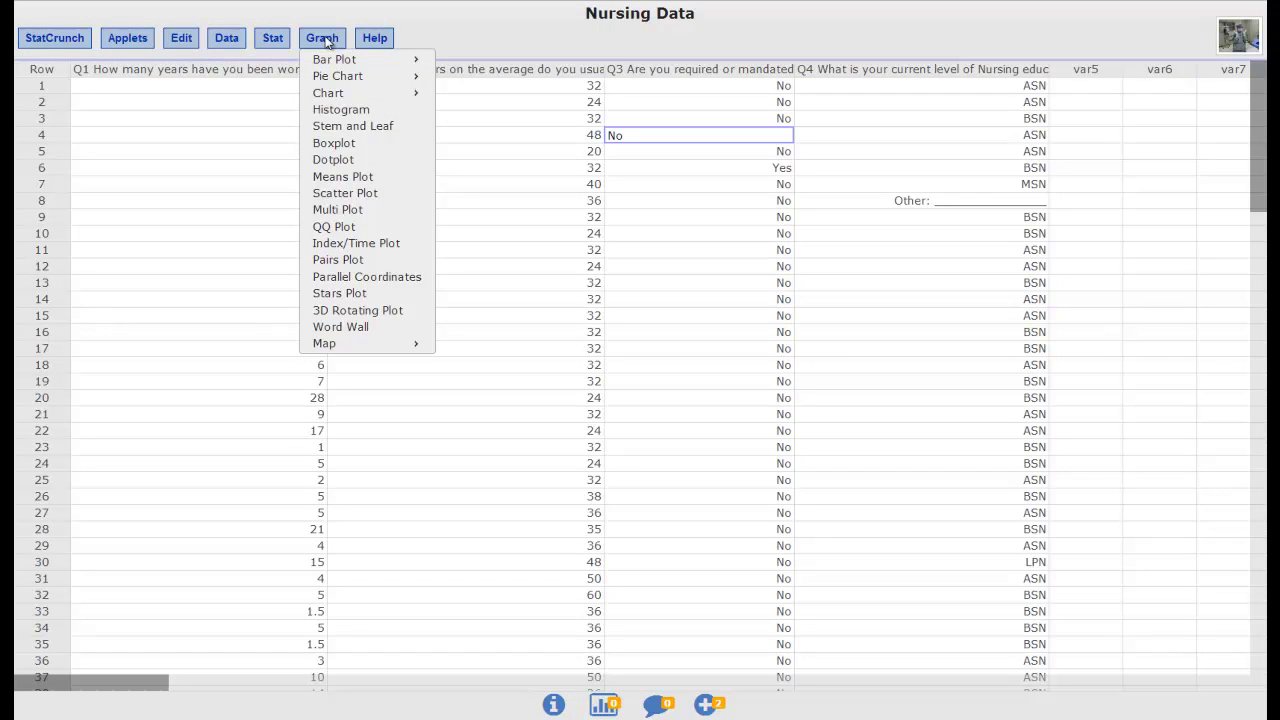
pyautogui.moveTo(338, 80)
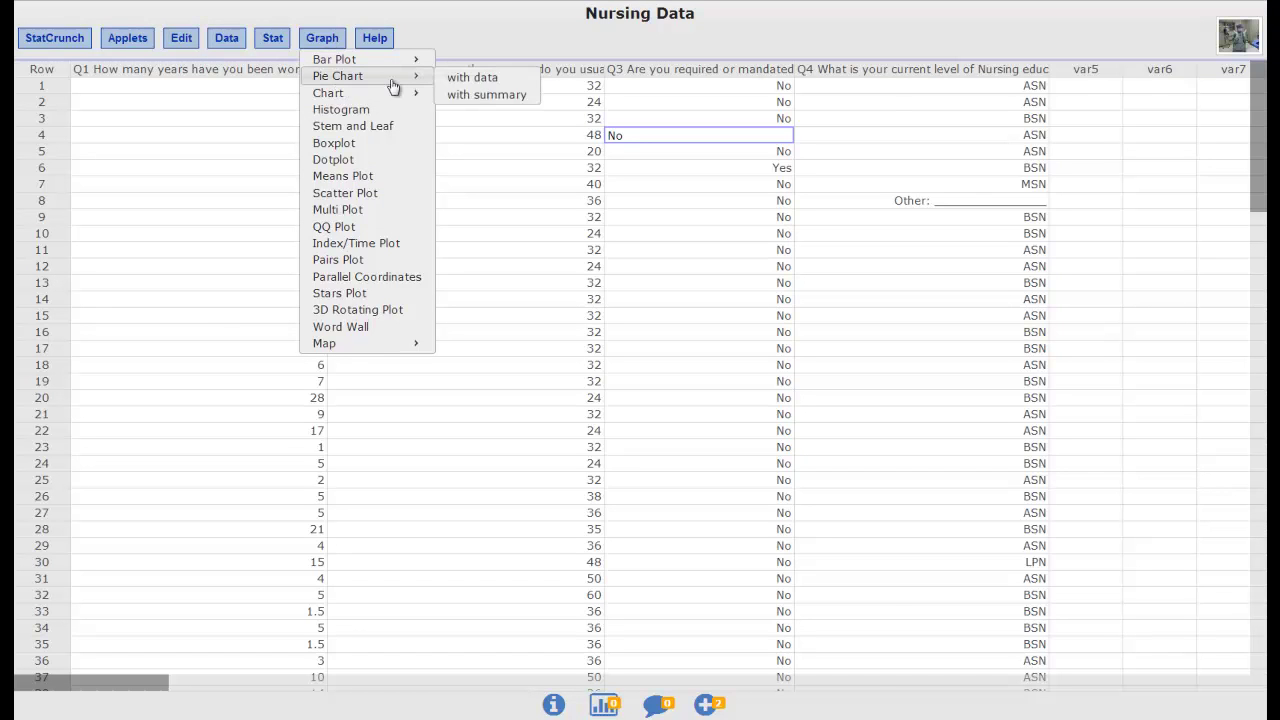
pyautogui.click(466, 84)
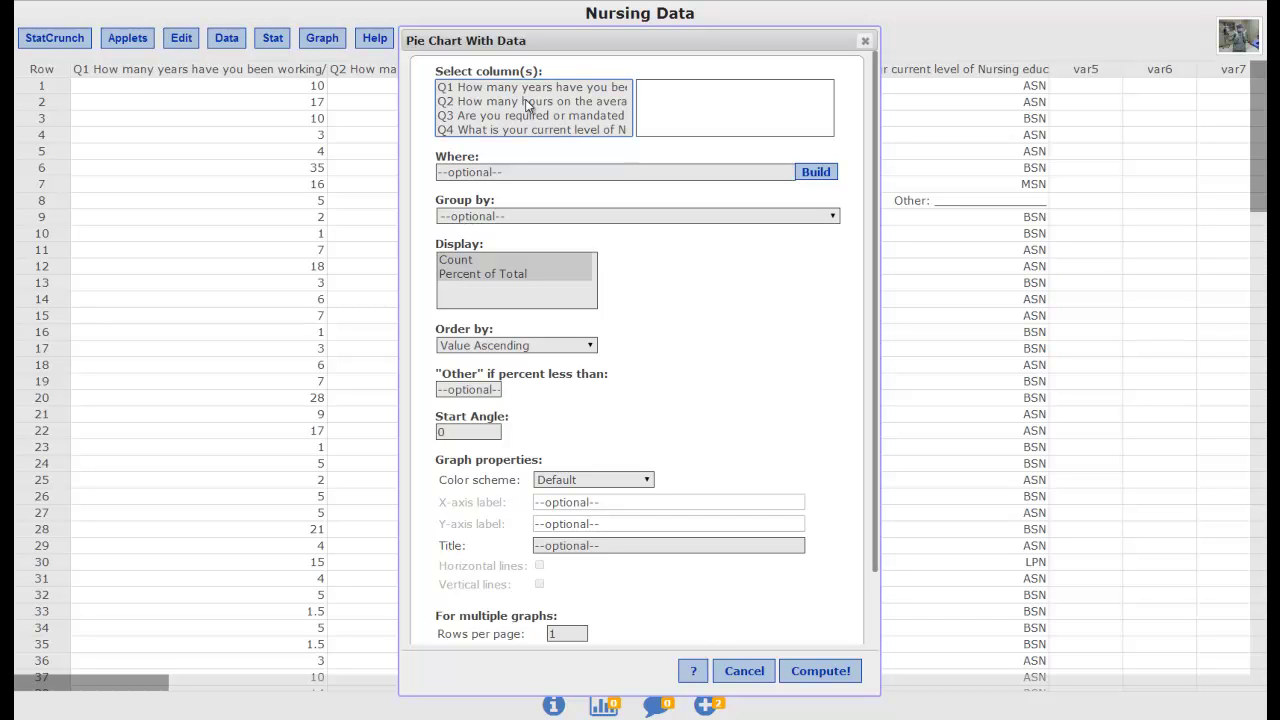
pyautogui.click(832, 216)
pyautogui.click(832, 216)
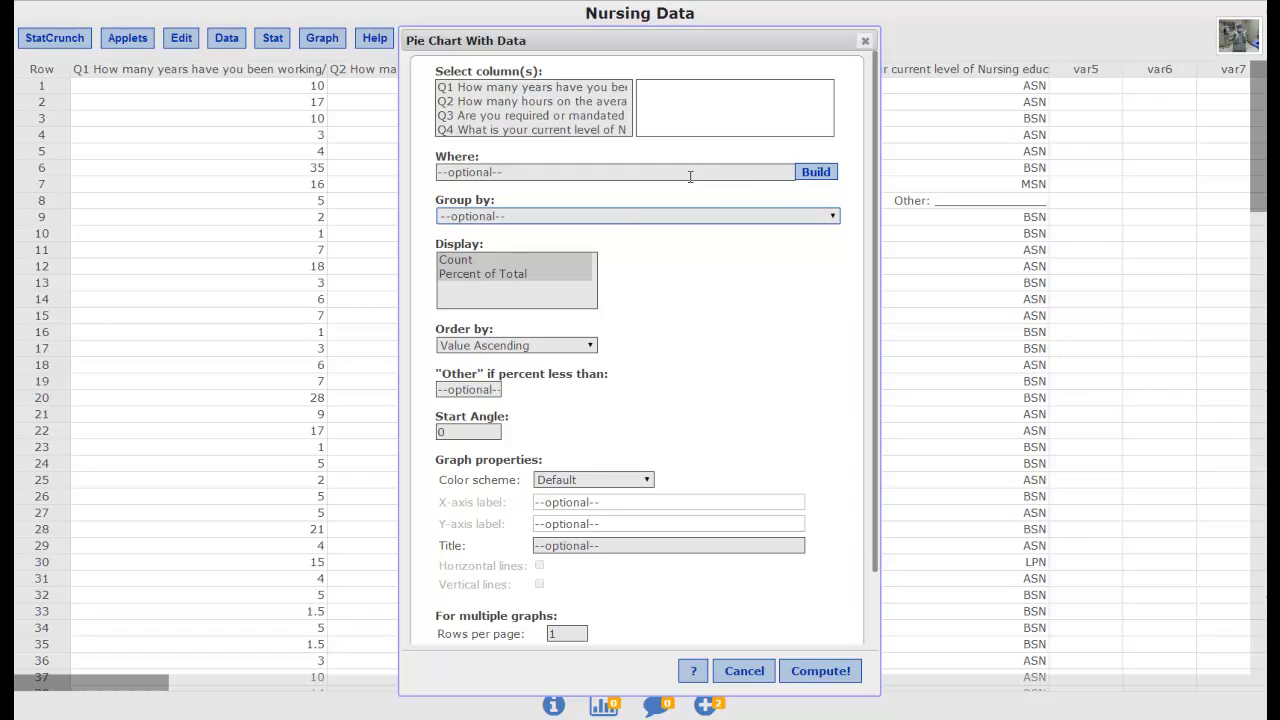
pyautogui.click(563, 117)
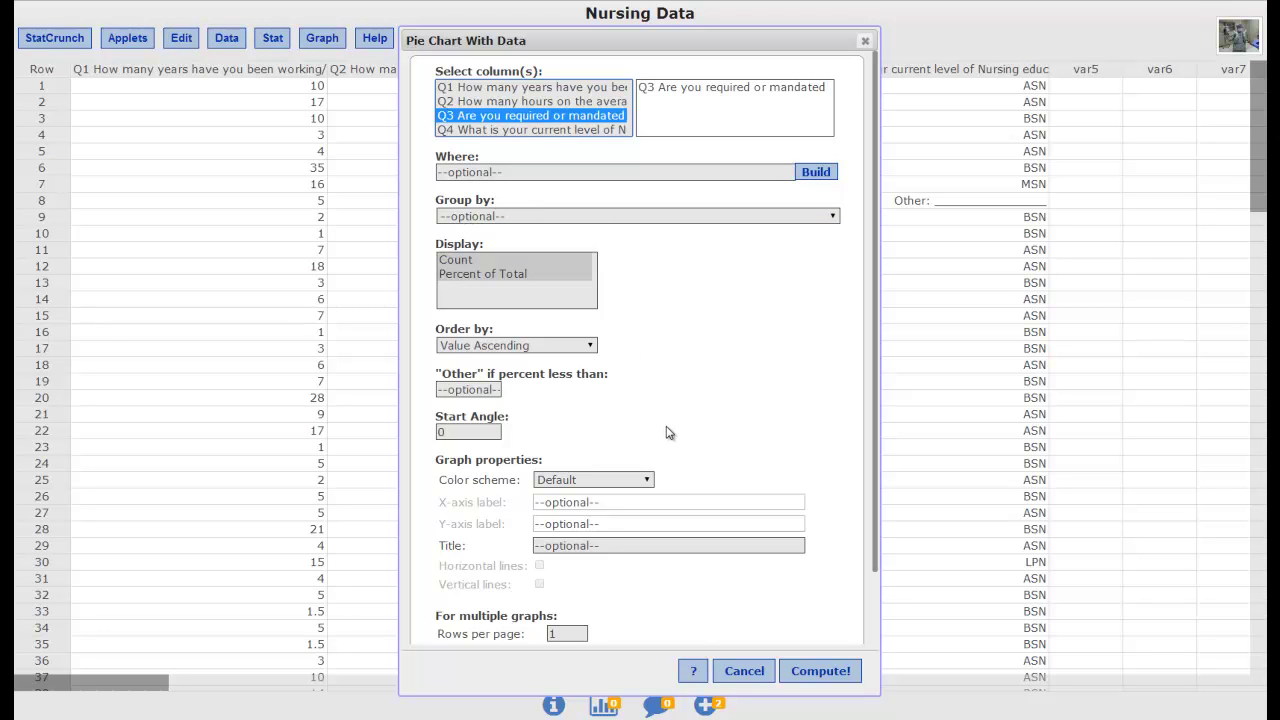
pyautogui.click(814, 675)
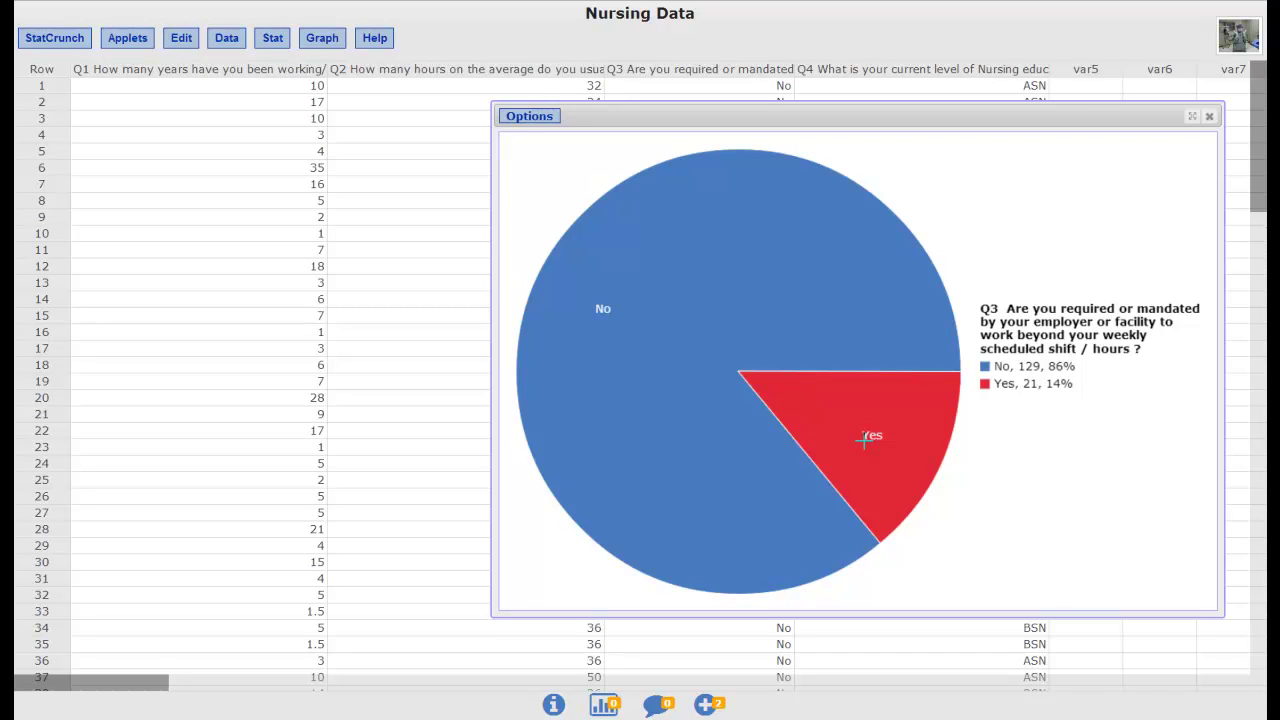
# Close the Q3 chart and create a Q4 education pie chart grouped by Q3.
pyautogui.click(1210, 117)
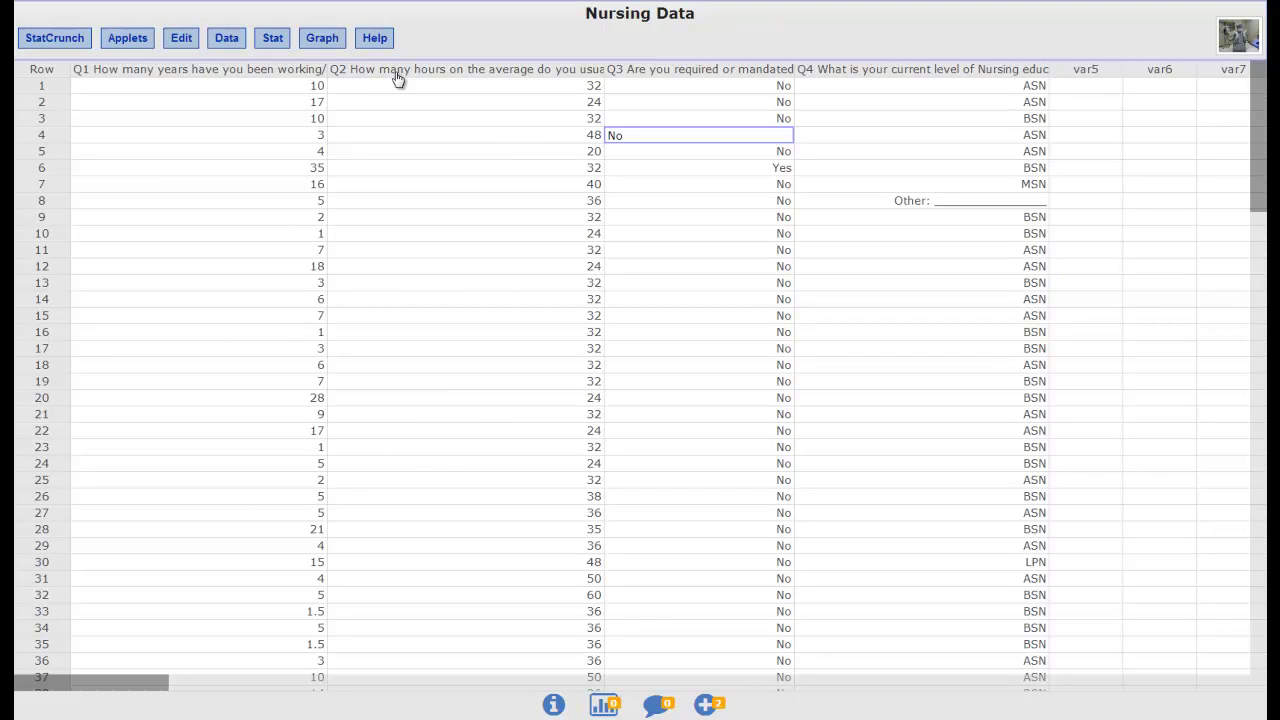
pyautogui.click(320, 40)
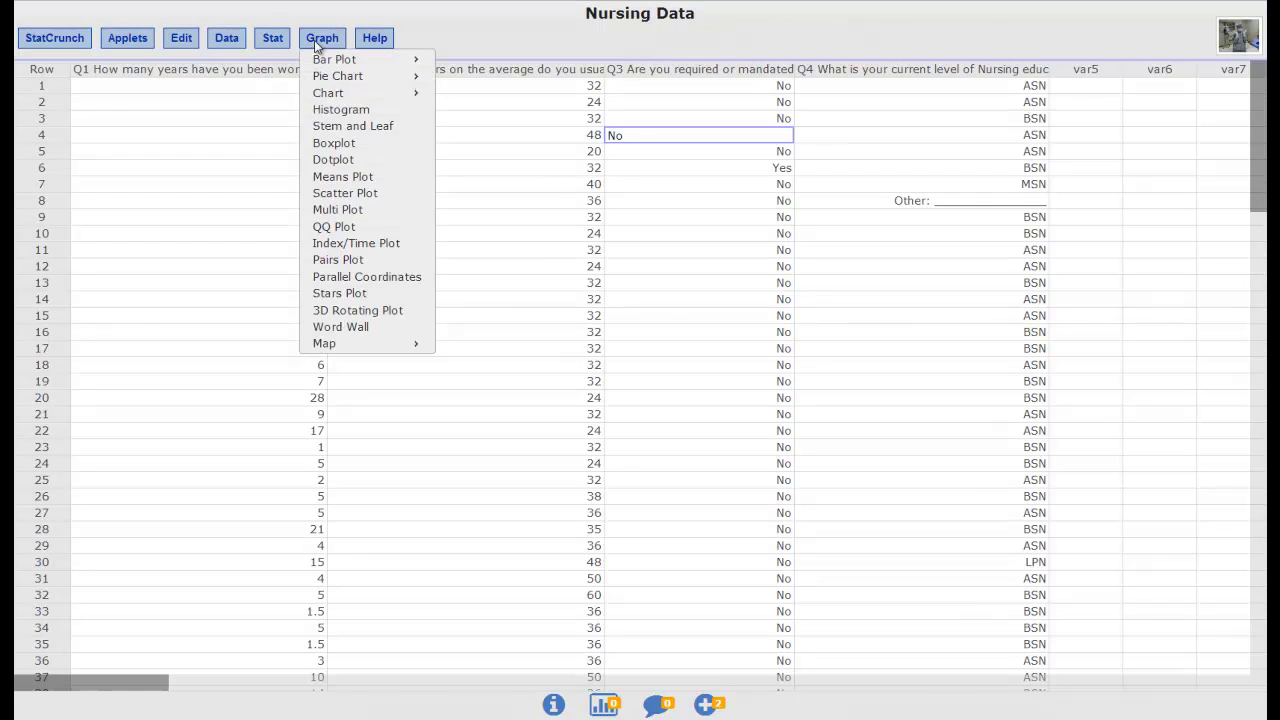
pyautogui.moveTo(335, 78)
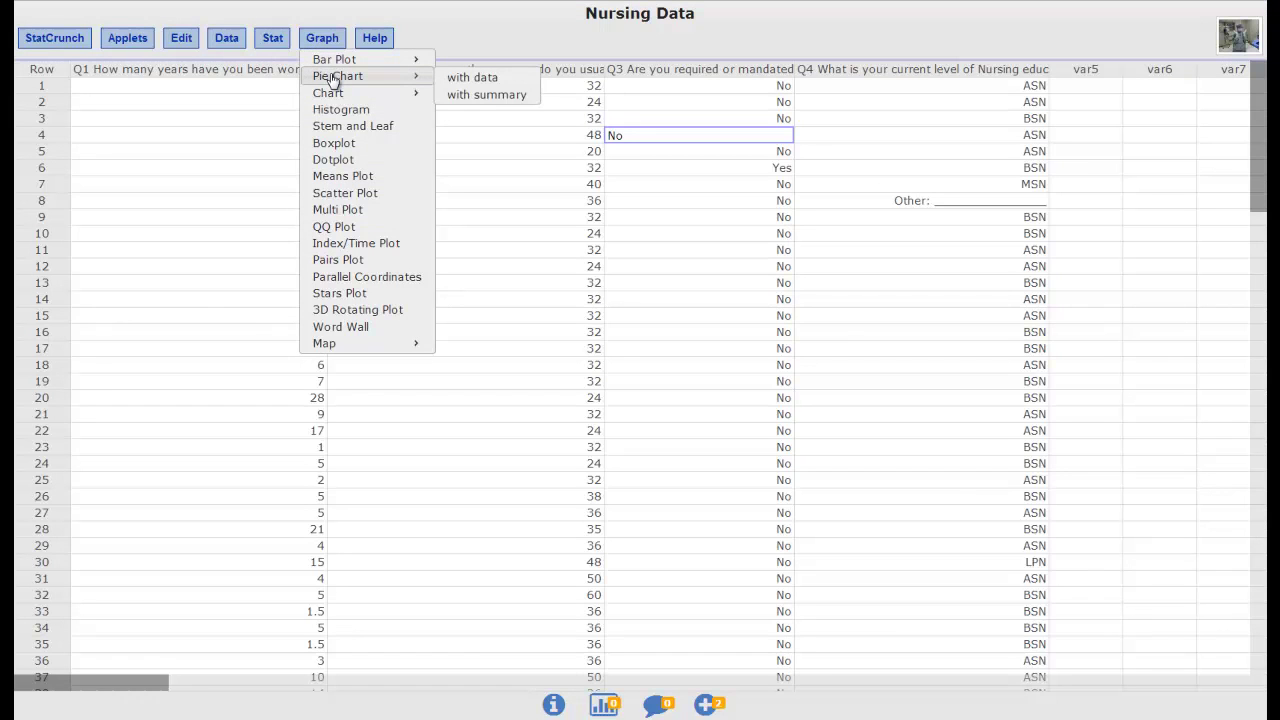
pyautogui.click(470, 79)
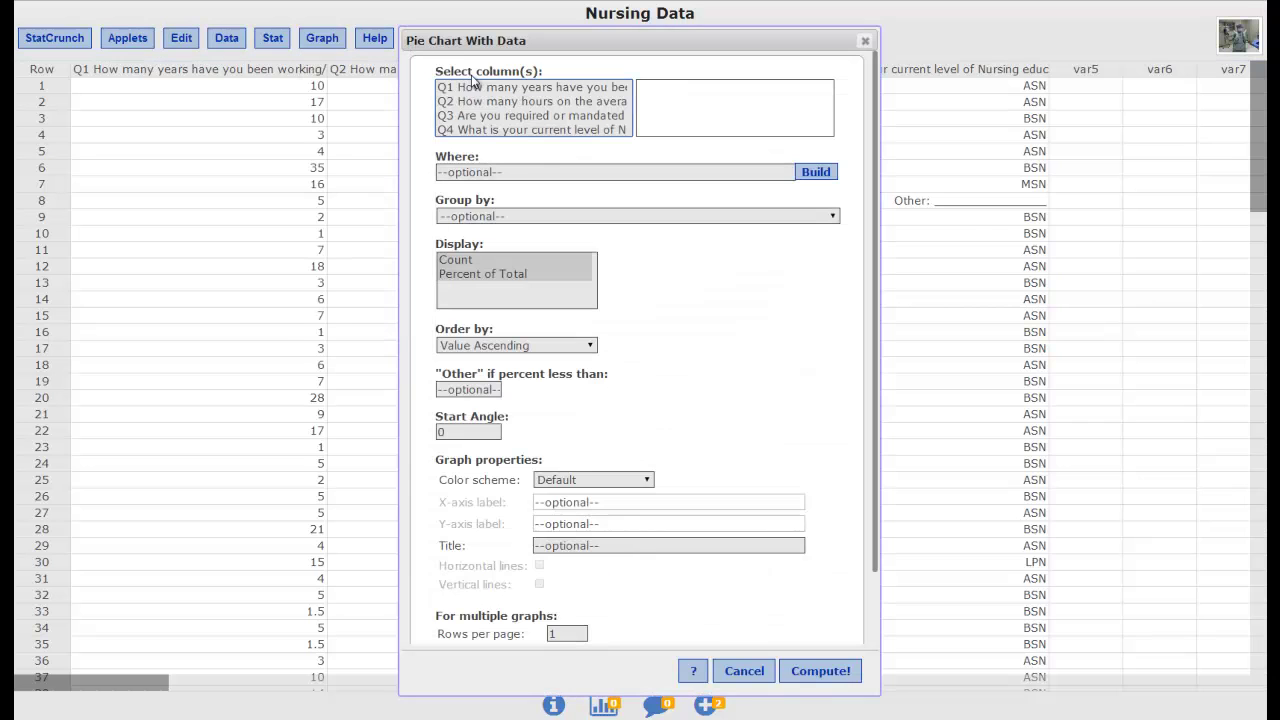
pyautogui.click(503, 130)
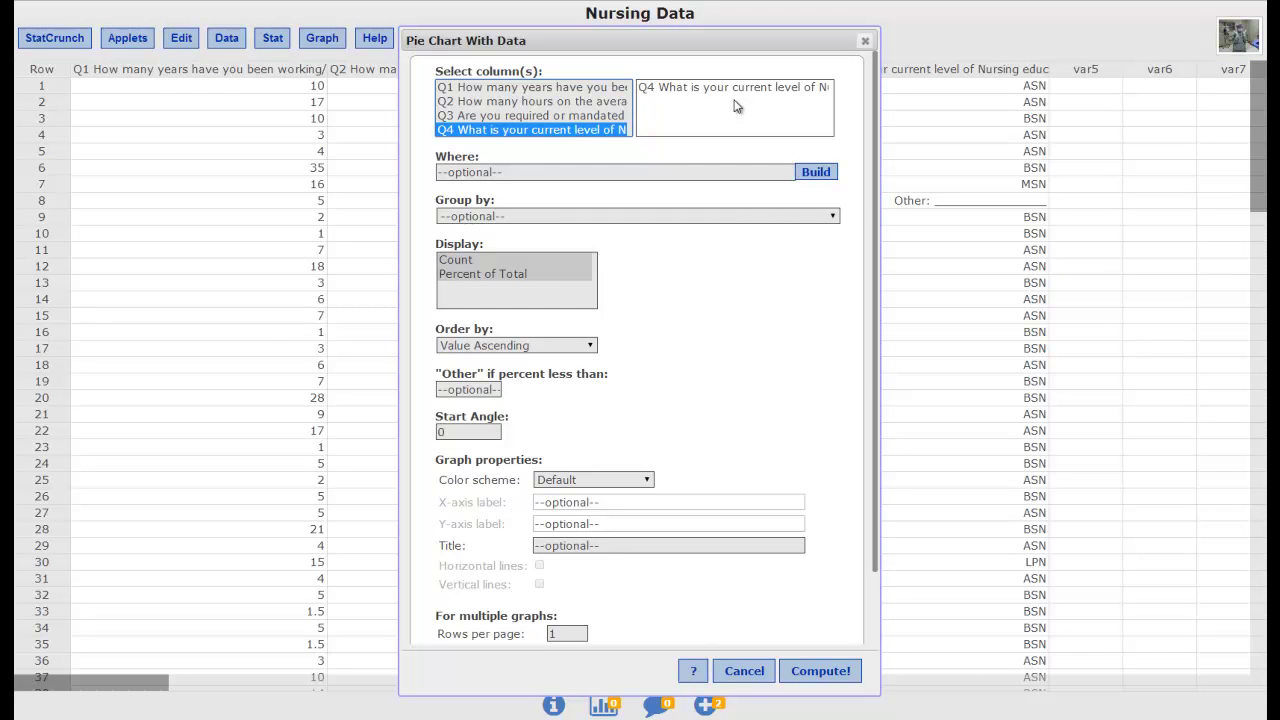
pyautogui.click(834, 218)
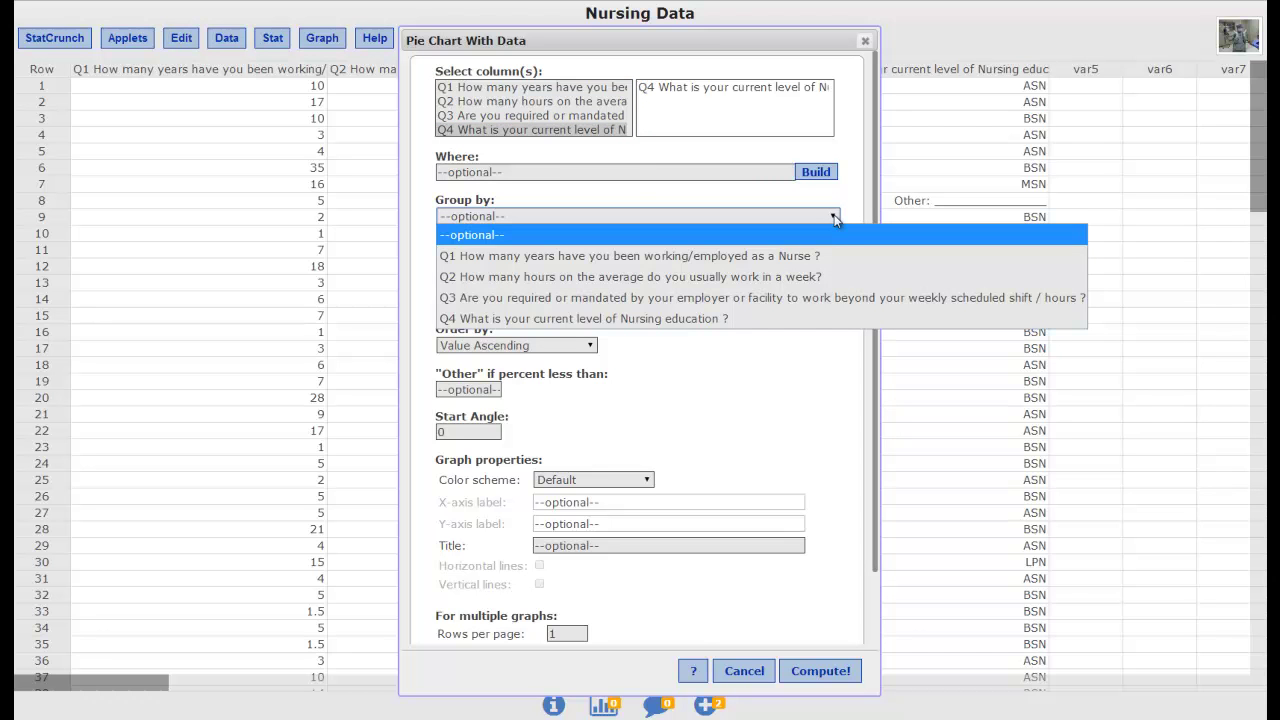
pyautogui.click(761, 305)
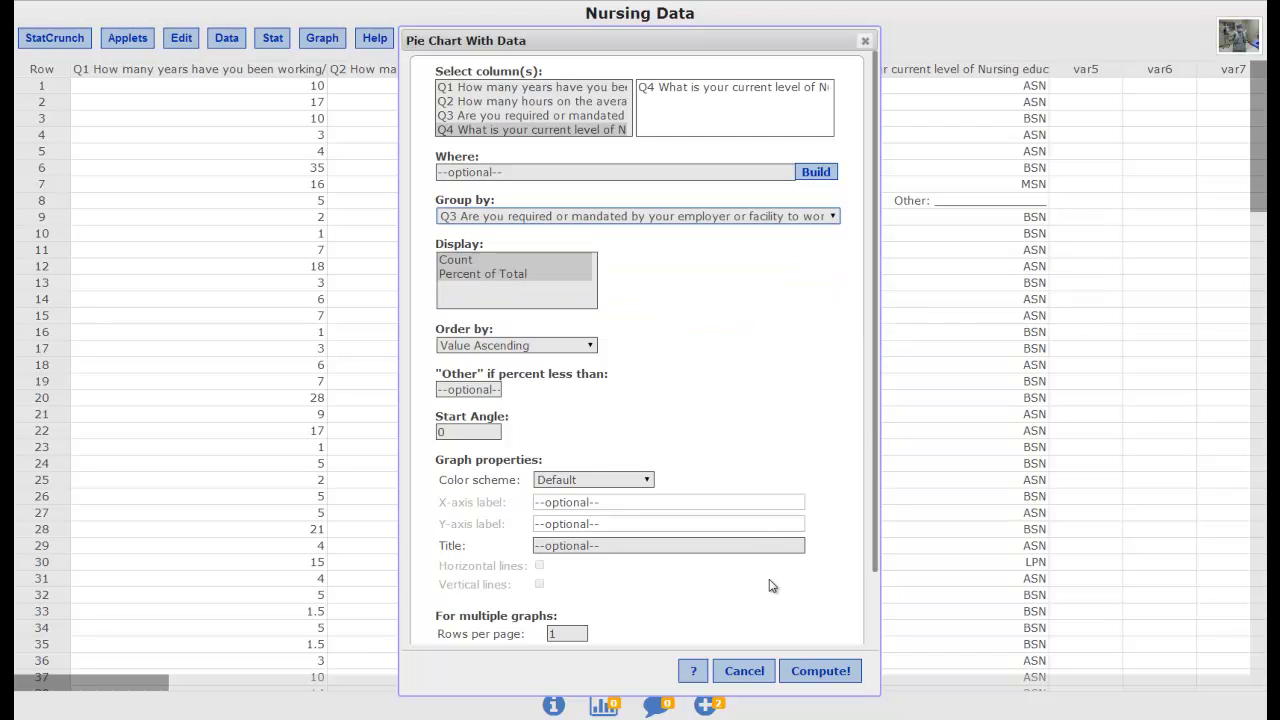
pyautogui.click(800, 675)
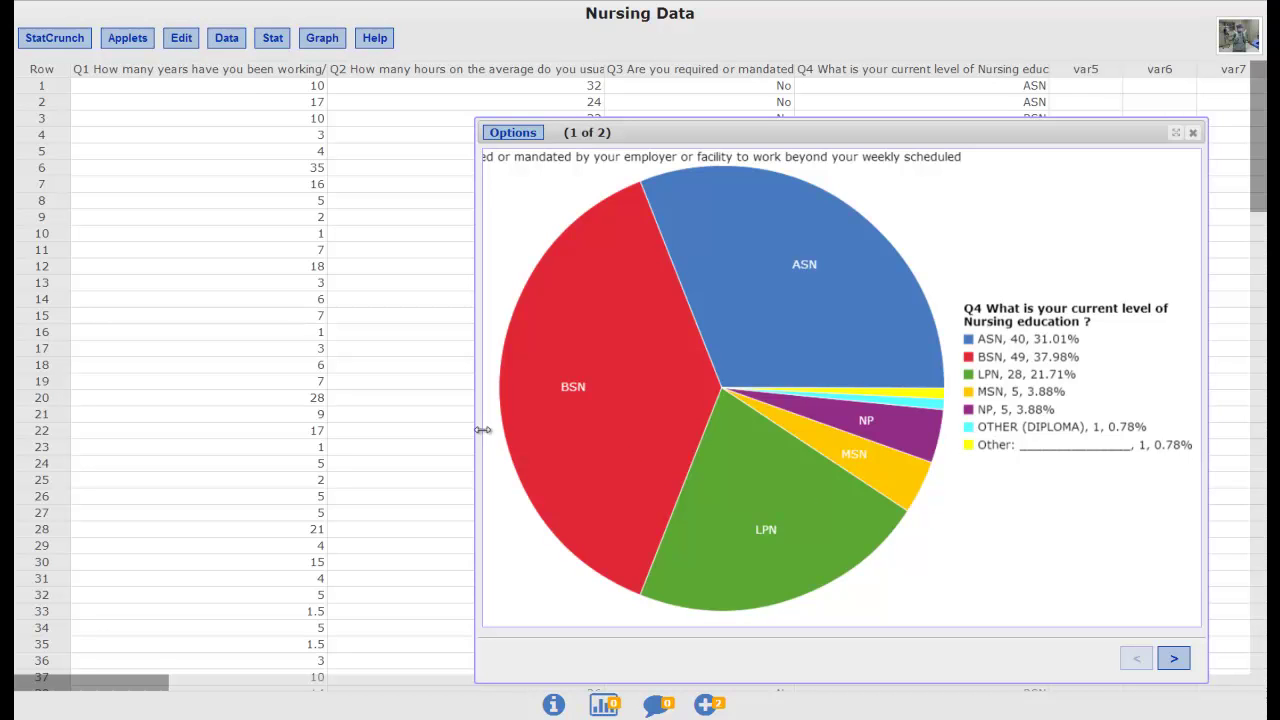
# Widen the chart window and page between the Q3=No and Q3=Yes education pies, ending on Yes.
pyautogui.moveTo(474, 430); pyautogui.dragTo(126, 427)
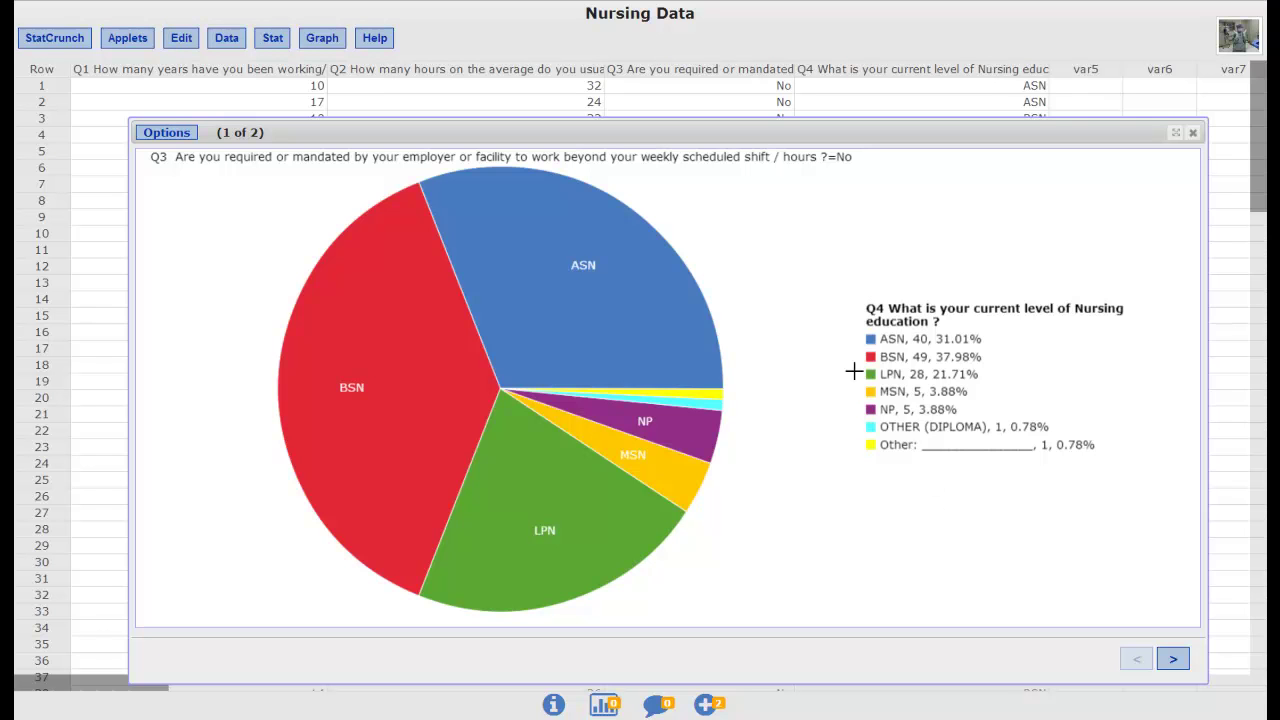
pyautogui.click(1171, 662)
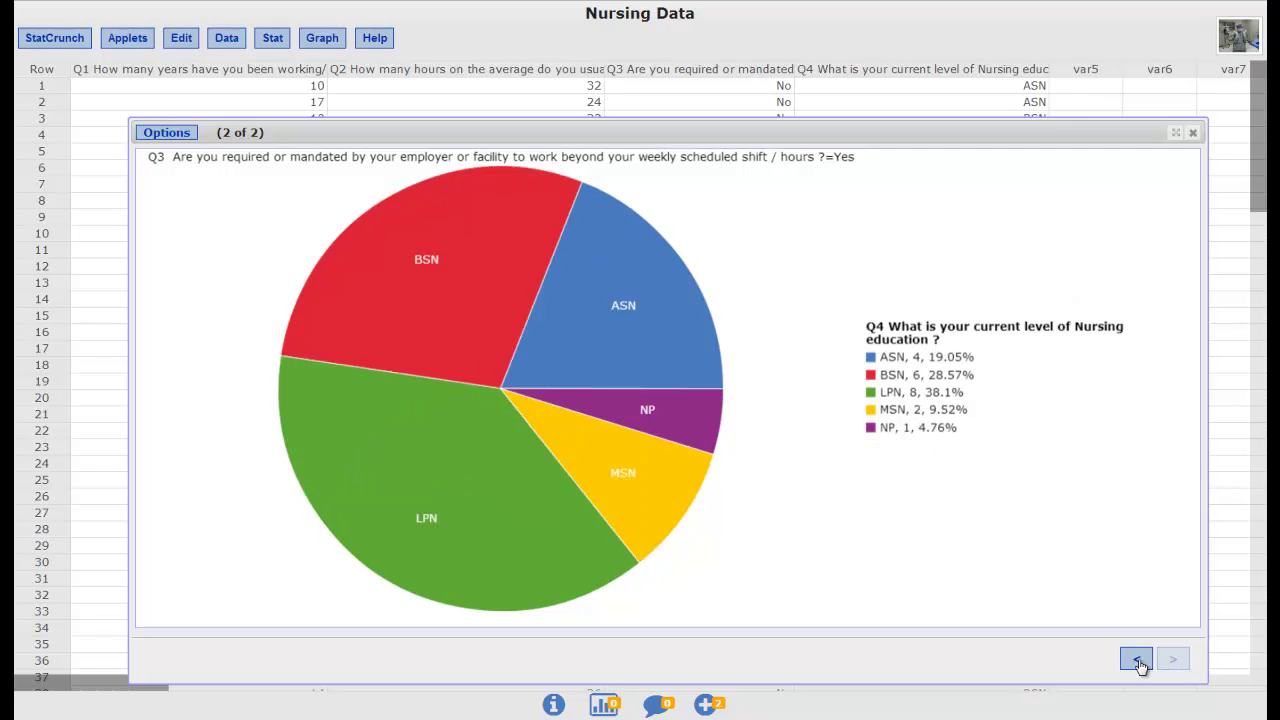
pyautogui.click(1140, 662)
pyautogui.click(1169, 662)
pyautogui.click(1136, 661)
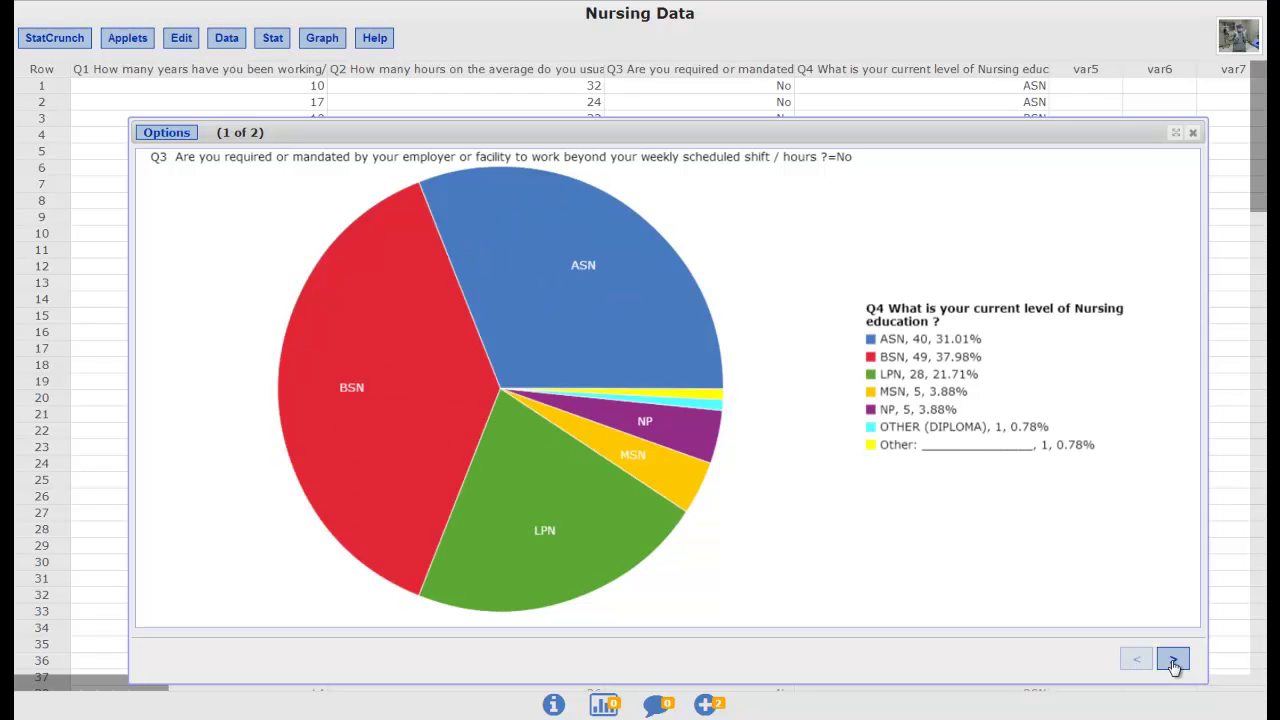
pyautogui.click(1174, 664)
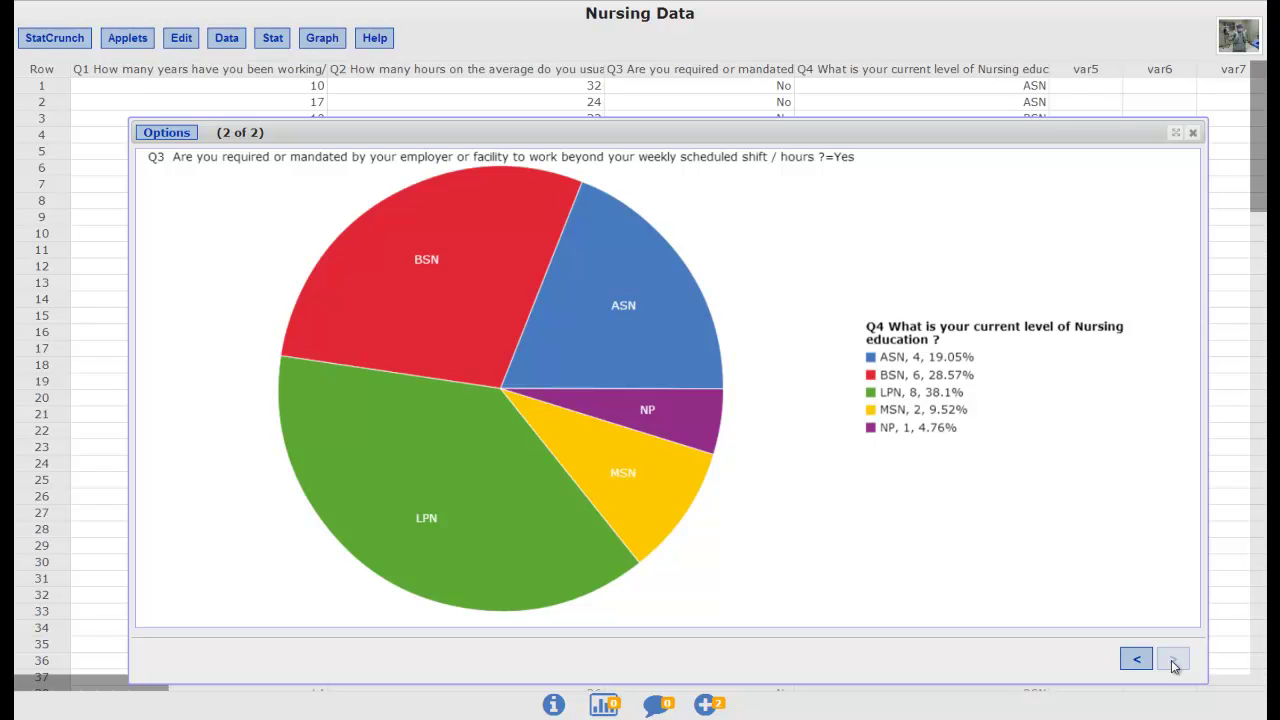
# Close the grouped pie chart and browse the Stat and Data menus, leaving Stat open.
pyautogui.click(1193, 133)
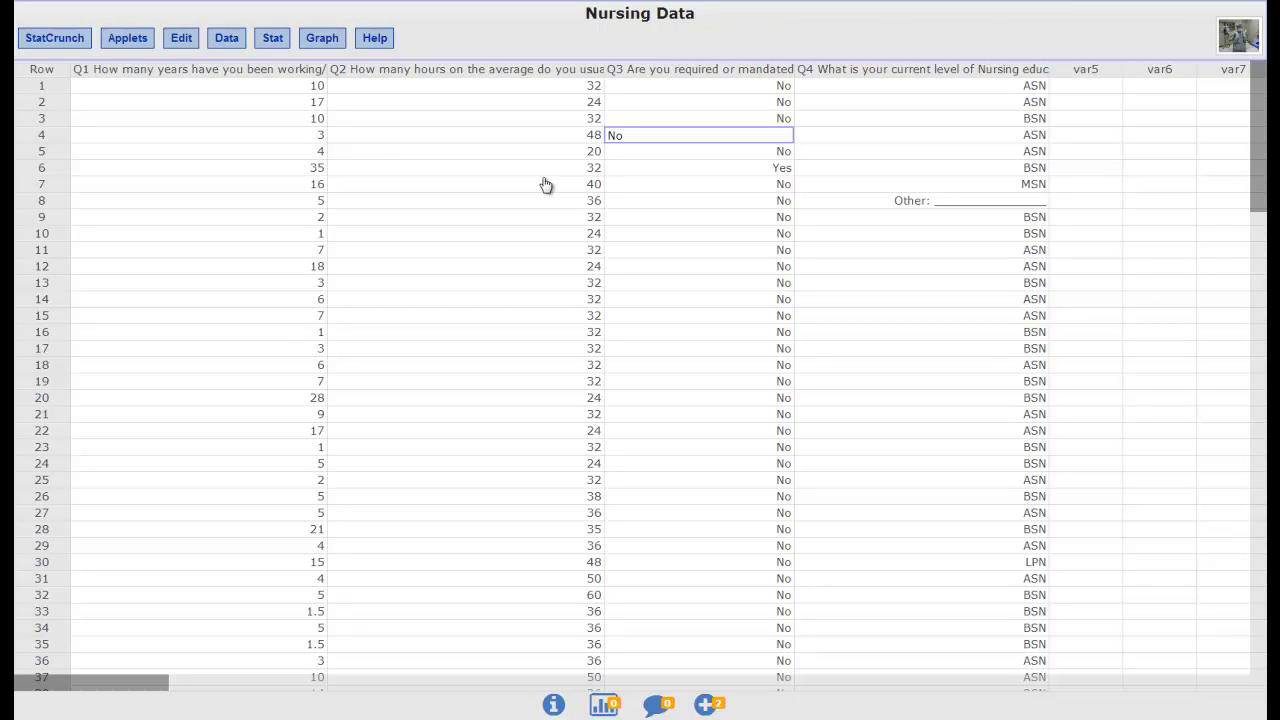
pyautogui.click(277, 42)
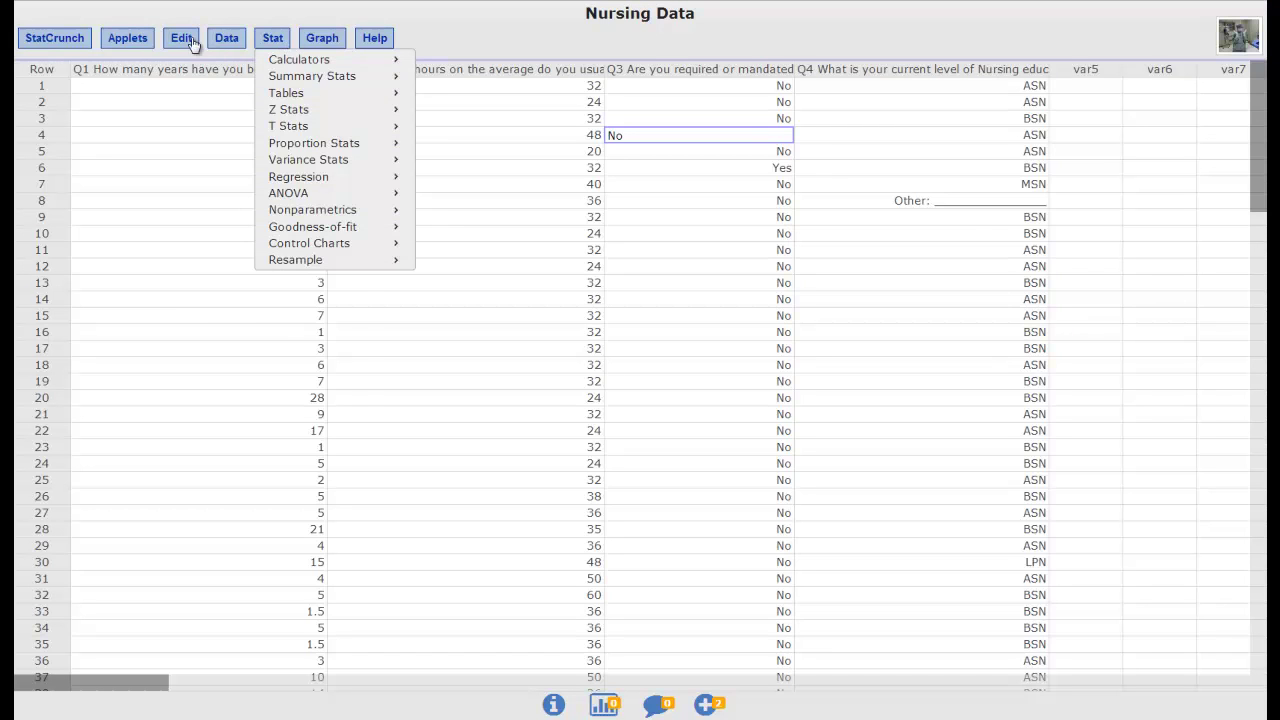
pyautogui.click(224, 40)
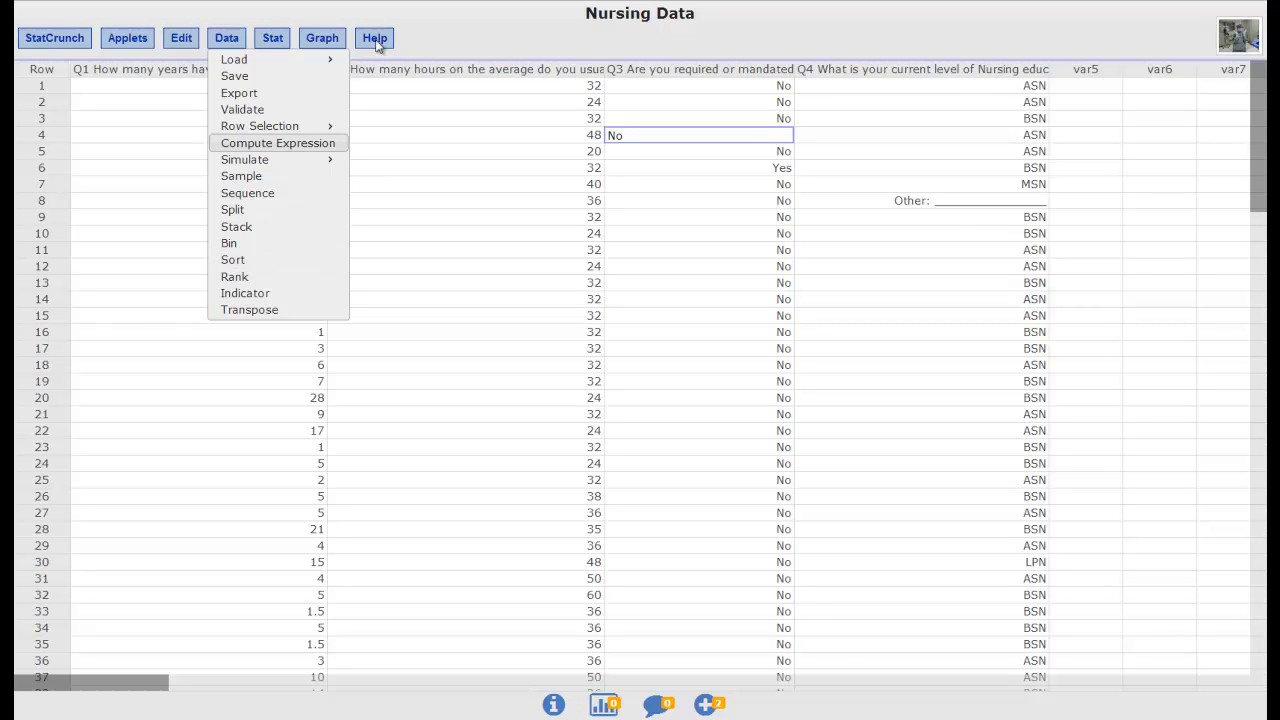
pyautogui.click(275, 42)
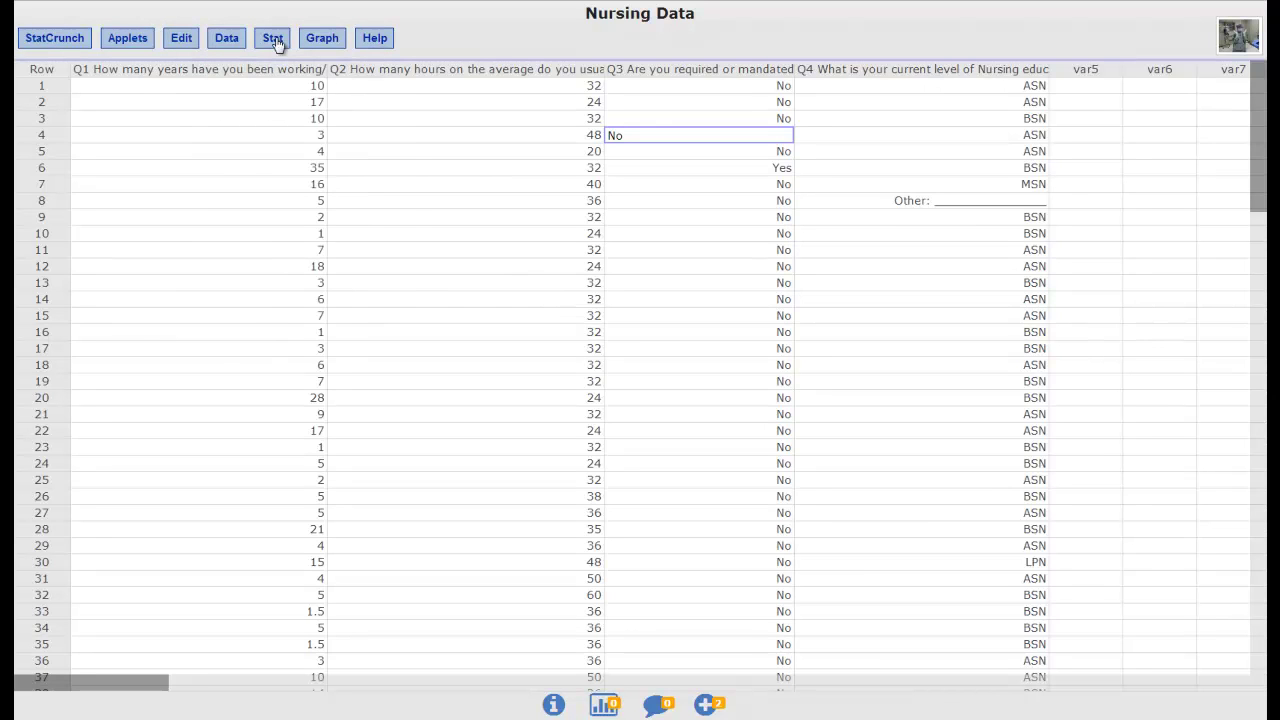
pyautogui.click(278, 44)
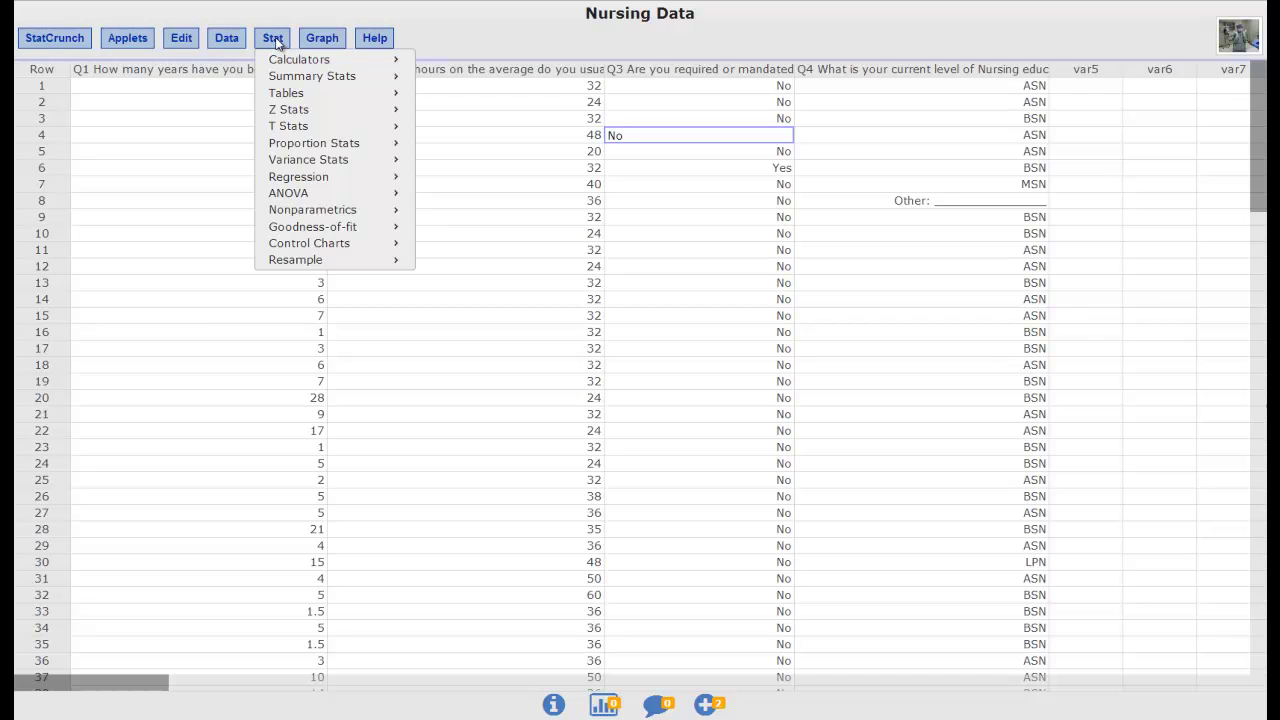
# Compute Q2 weekly-hours summary stats (n 150, mean 35.61) and reopen their settings.
pyautogui.moveTo(298, 82)
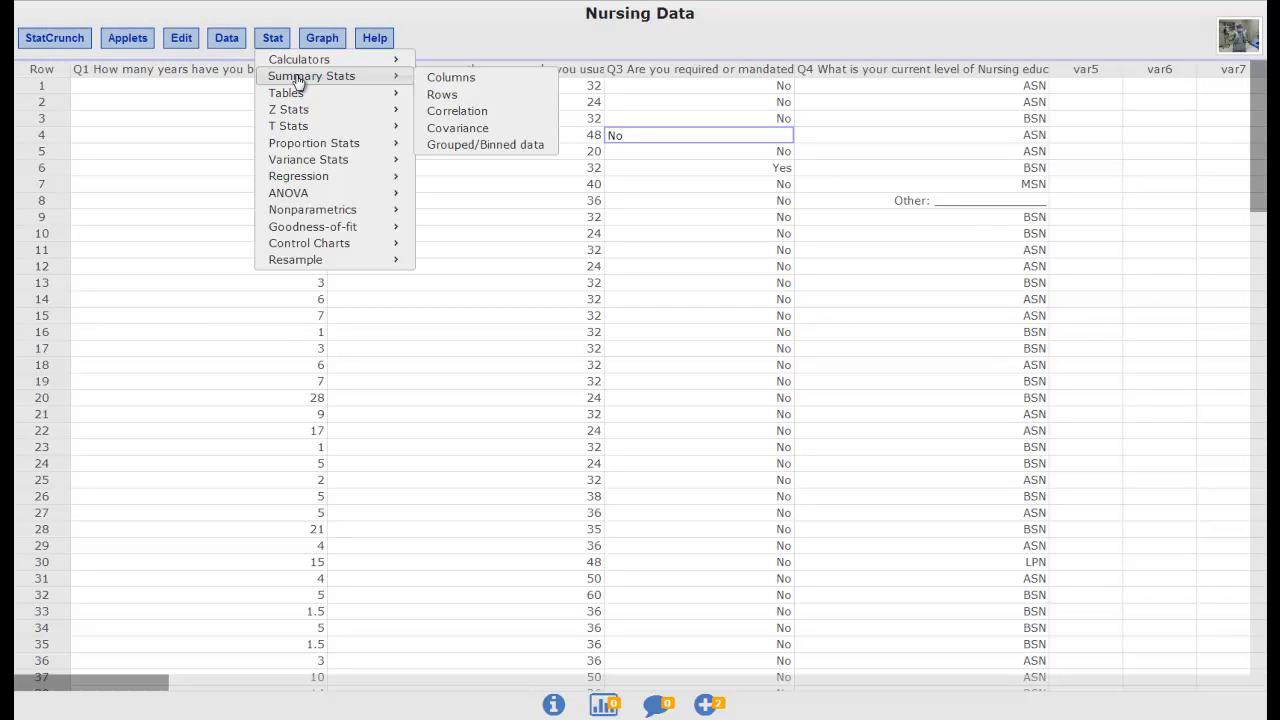
pyautogui.click(493, 81)
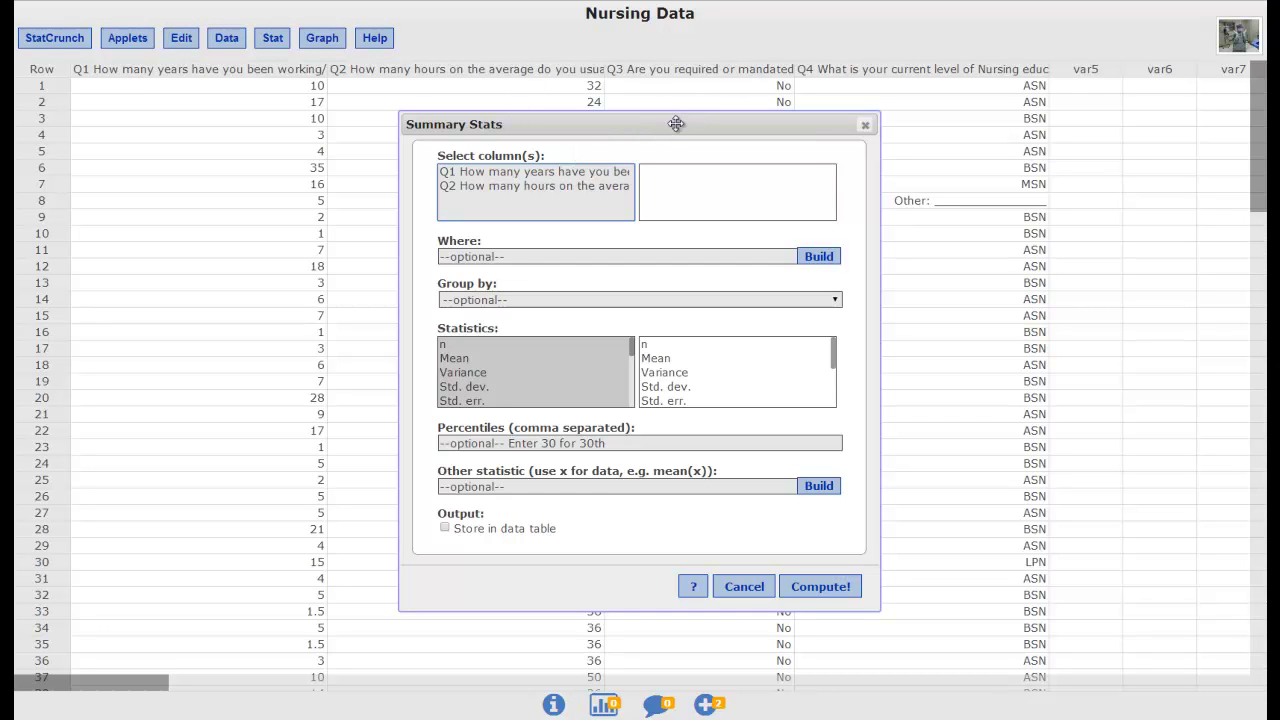
pyautogui.click(508, 187)
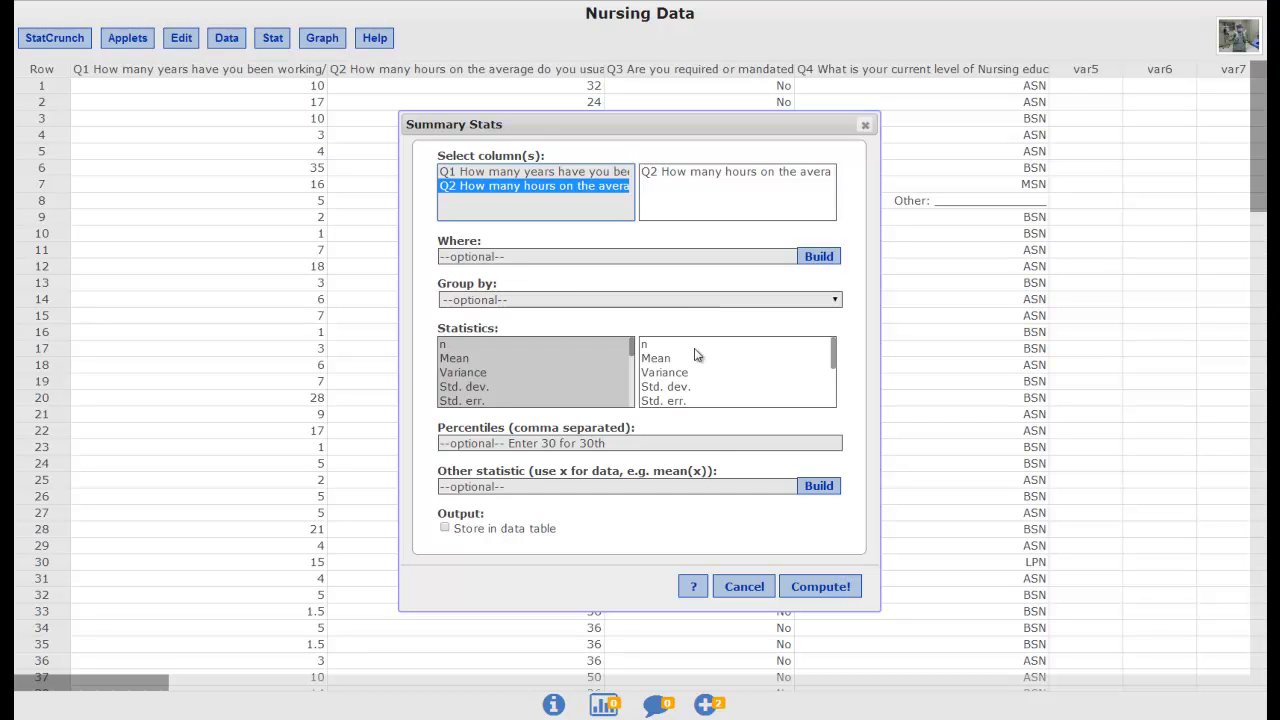
pyautogui.click(815, 590)
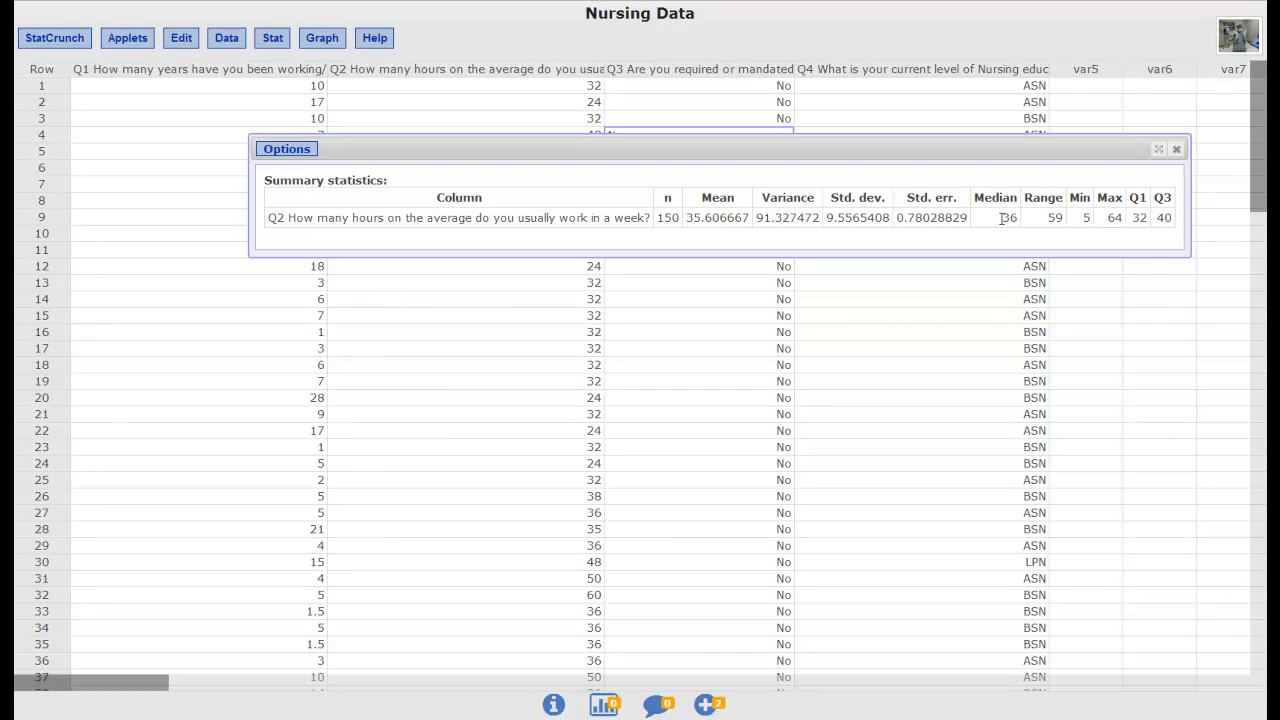
pyautogui.moveTo(491, 217); pyautogui.dragTo(592, 217)
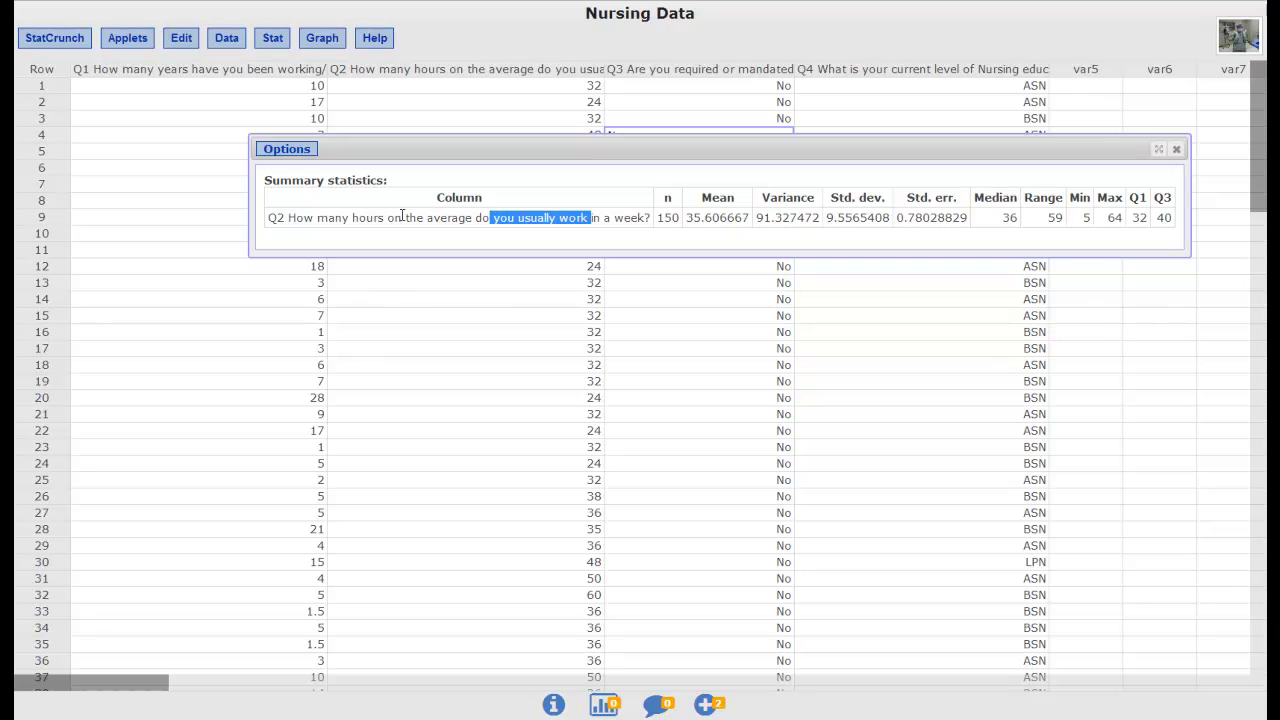
pyautogui.doubleClick(665, 218)
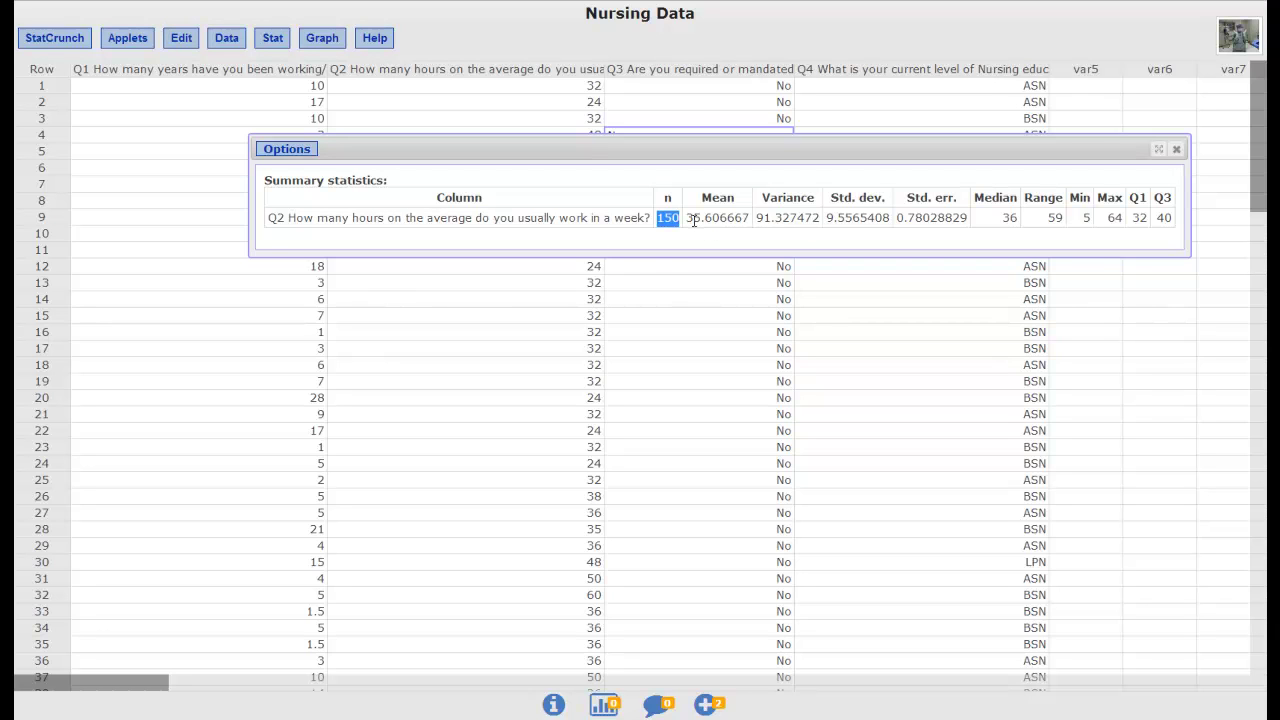
pyautogui.click(292, 154)
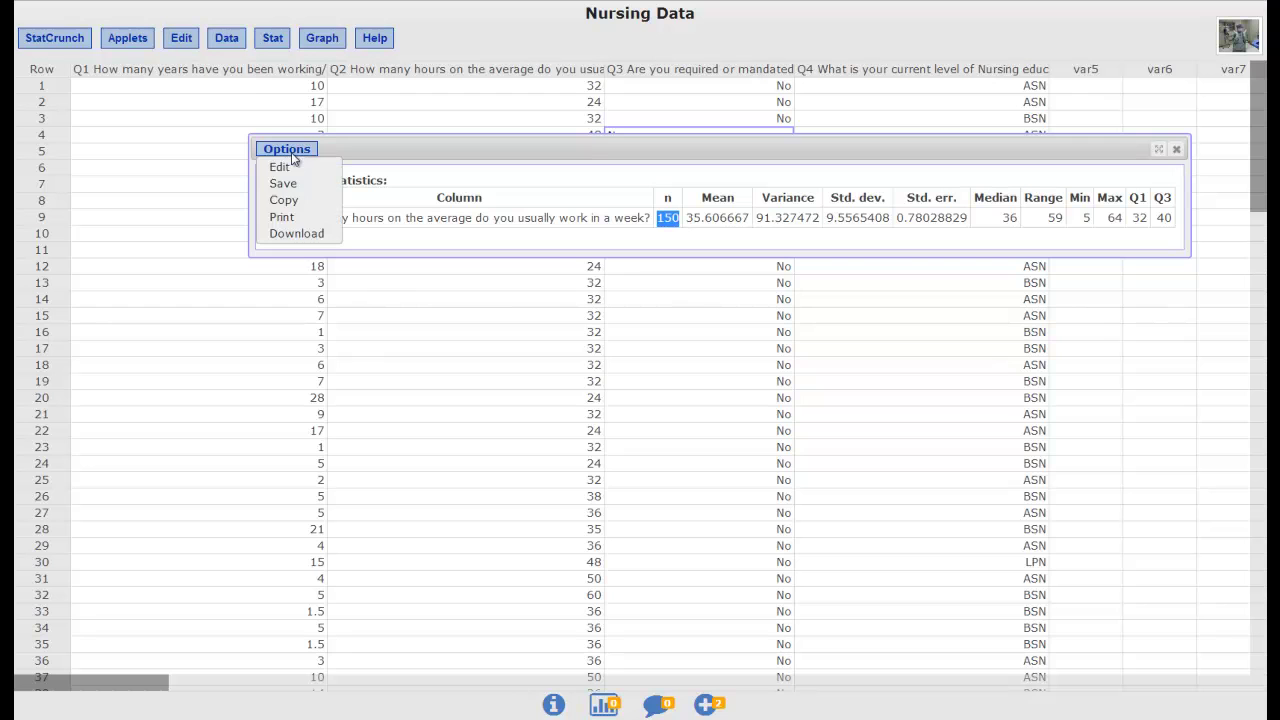
# Recompute the Q2 summary statistics grouped by the Q3 overtime answer.
pyautogui.click(281, 167)
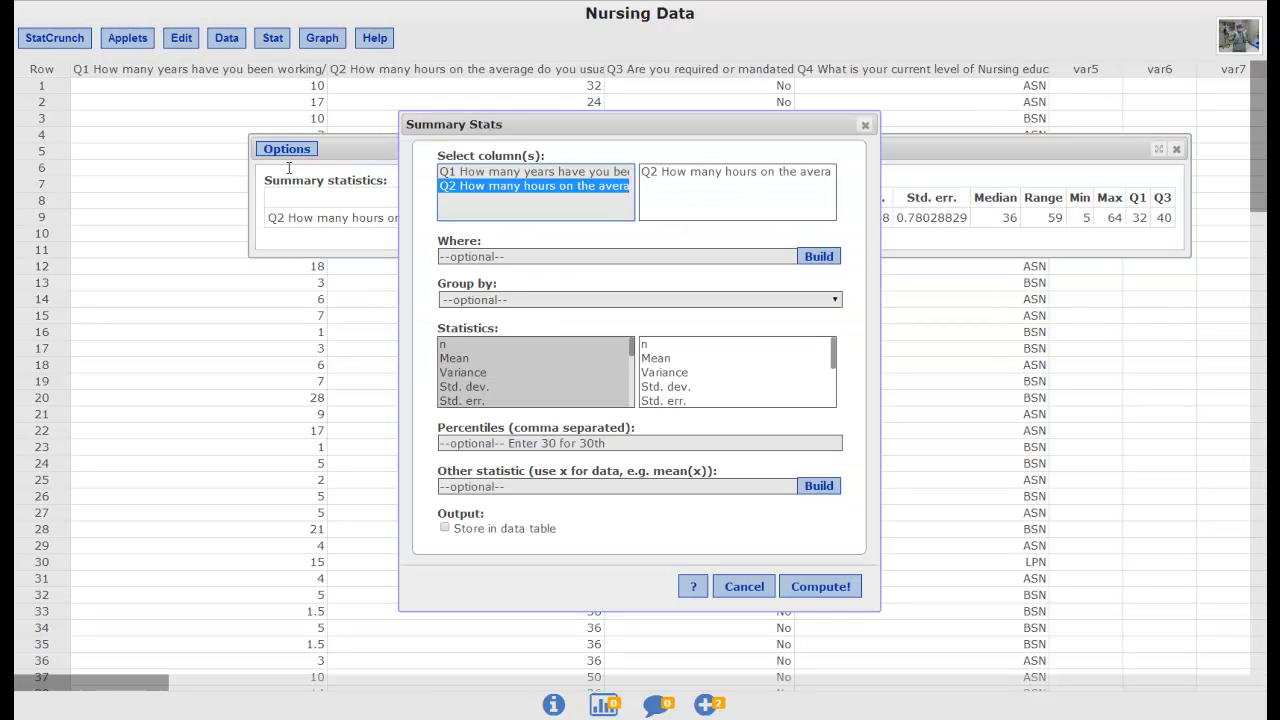
pyautogui.click(836, 301)
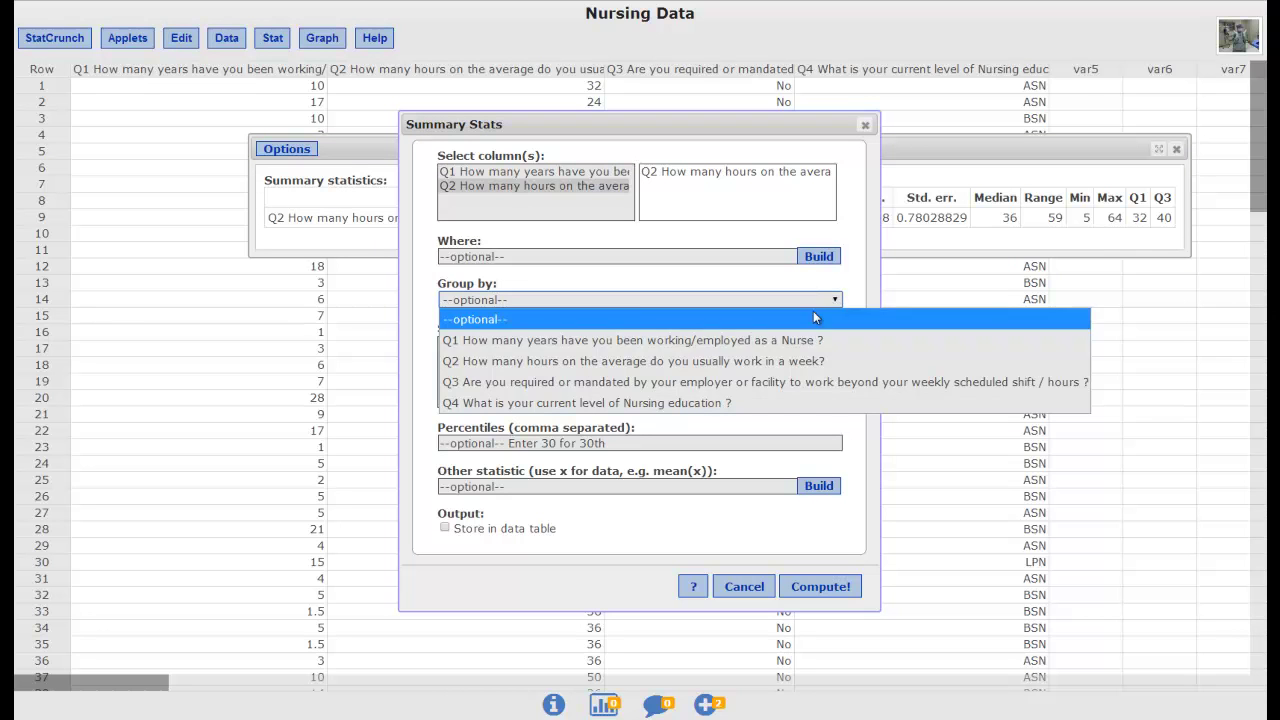
pyautogui.click(741, 383)
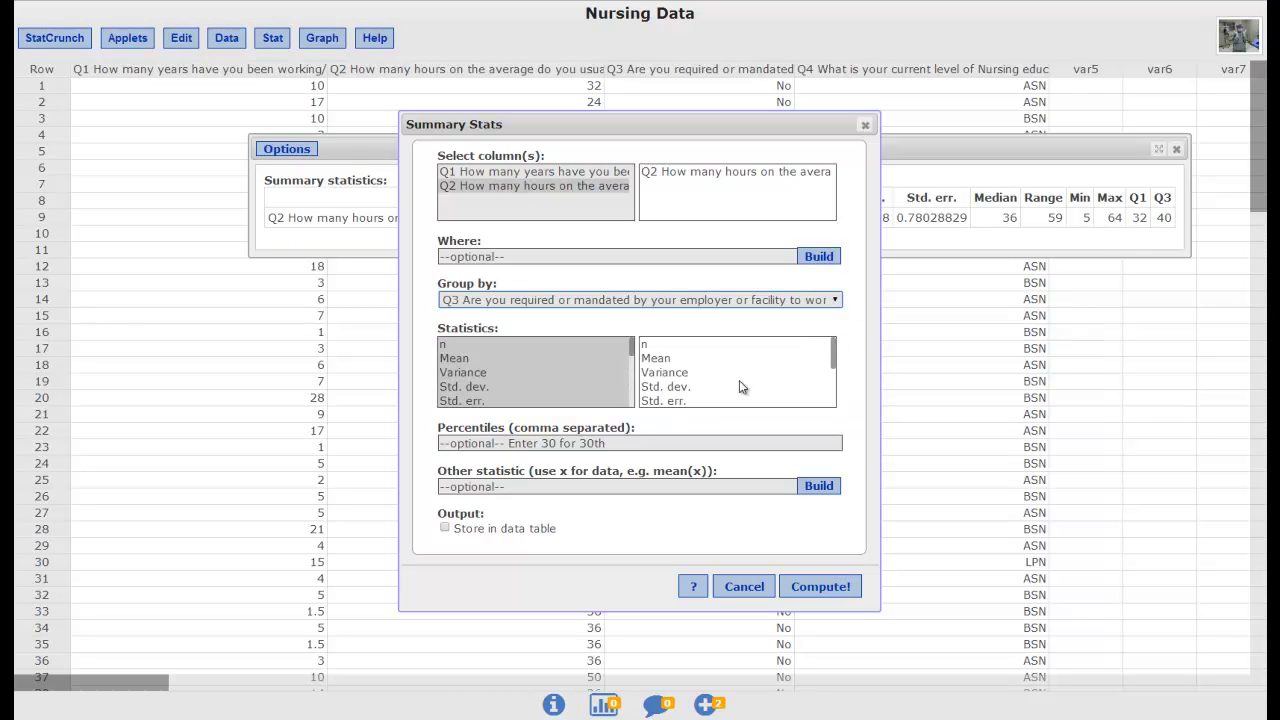
pyautogui.click(822, 587)
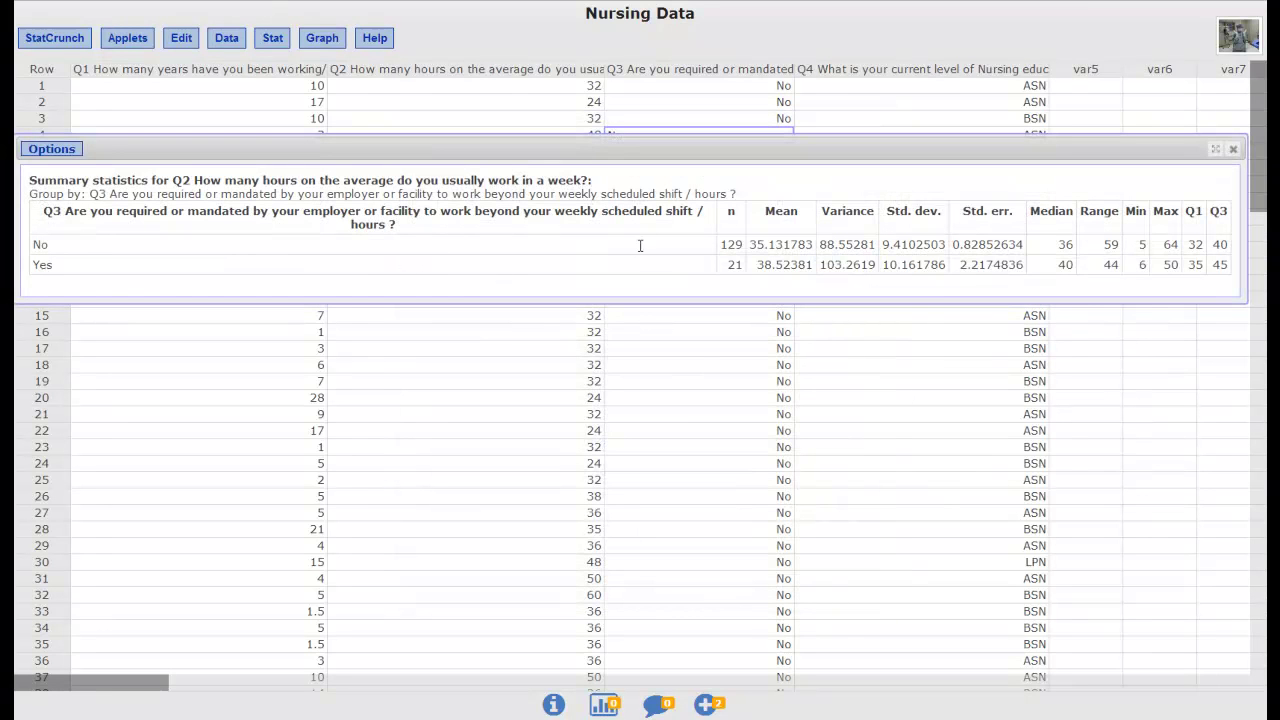
# Highlight the No group's n 129, the Yes group's n 21, and both groups' statistics.
pyautogui.moveTo(719, 244); pyautogui.dragTo(743, 244)
pyautogui.click(731, 264)
pyautogui.doubleClick(732, 264)
pyautogui.moveTo(752, 244); pyautogui.dragTo(1197, 264)
pyautogui.click(1020, 283)
pyautogui.moveTo(763, 211); pyautogui.dragTo(805, 211)
pyautogui.moveTo(887, 211); pyautogui.dragTo(943, 213)
pyautogui.moveTo(724, 244); pyautogui.dragTo(815, 265)
# Start a Two Sample T test with summary values and move its dialog left of the results.
pyautogui.click(890, 231)
pyautogui.click(276, 42)
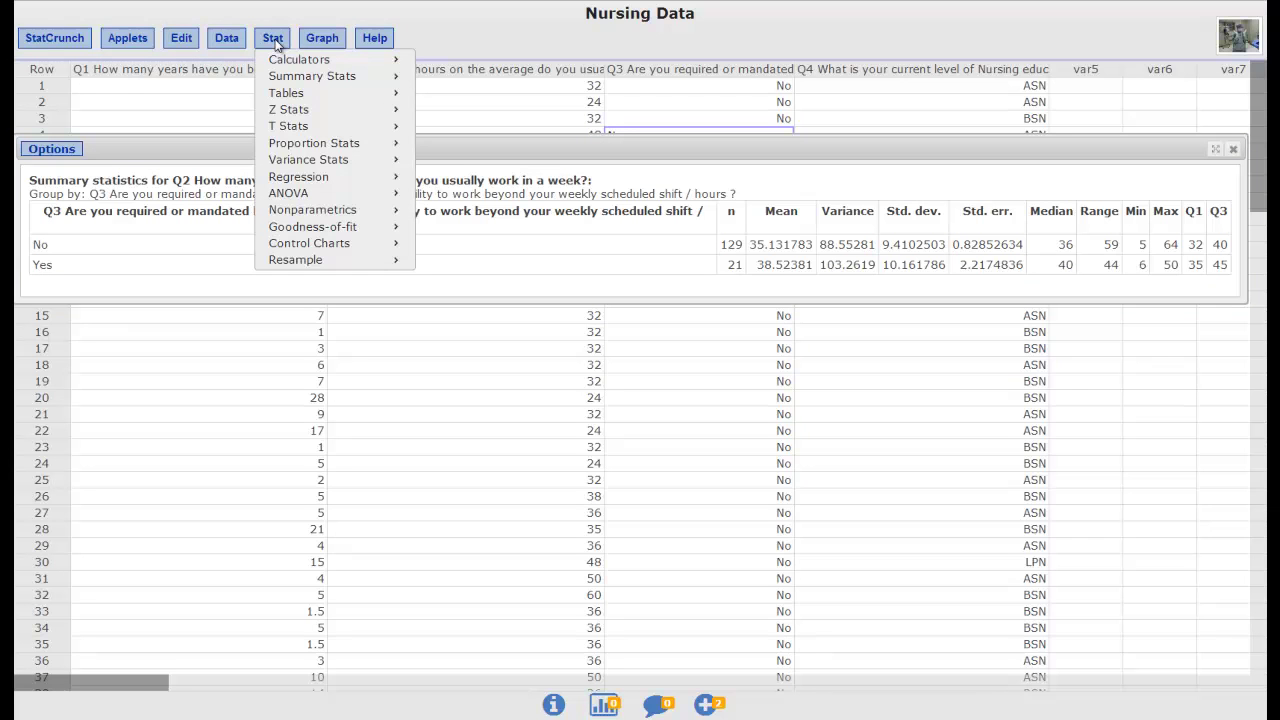
pyautogui.moveTo(297, 131)
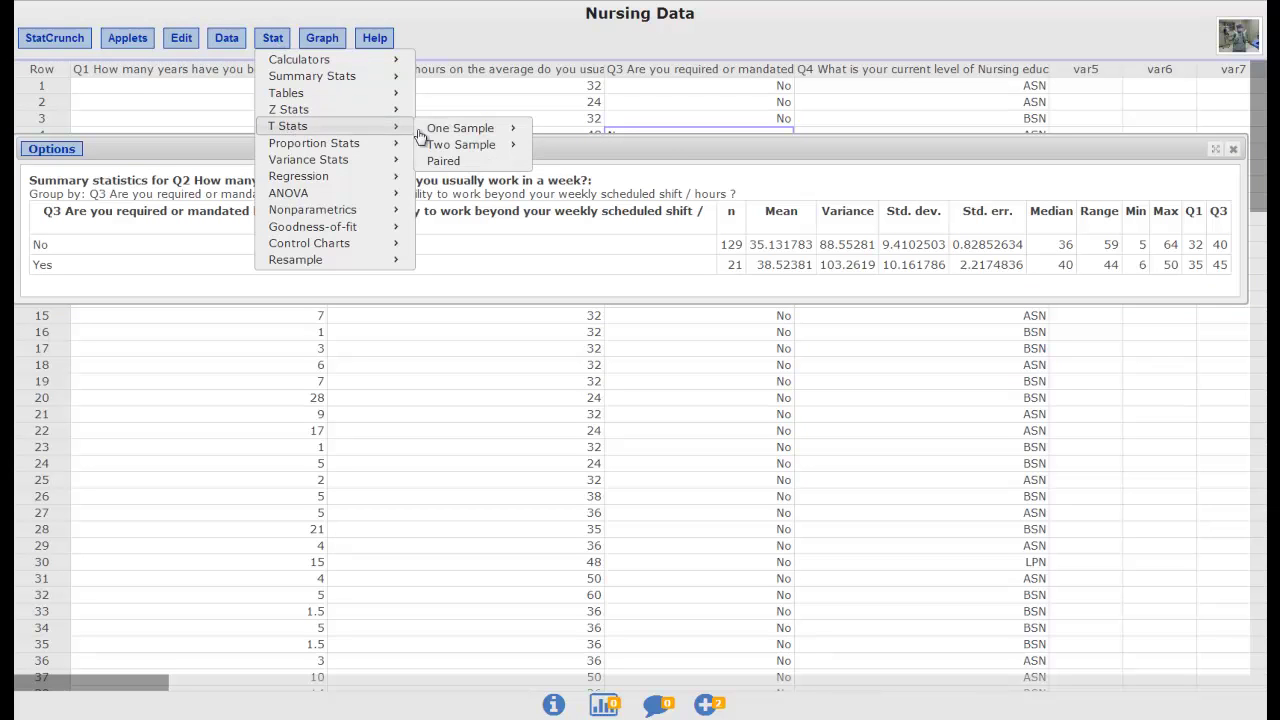
pyautogui.moveTo(469, 150)
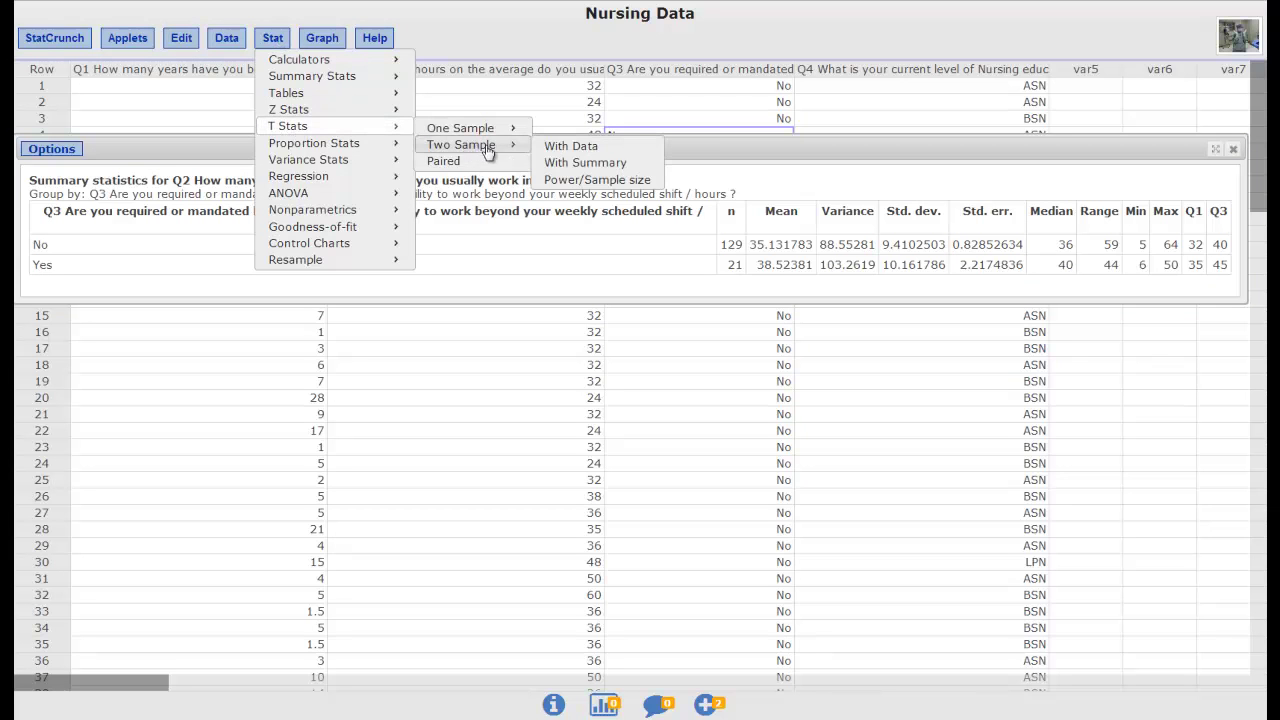
pyautogui.click(572, 167)
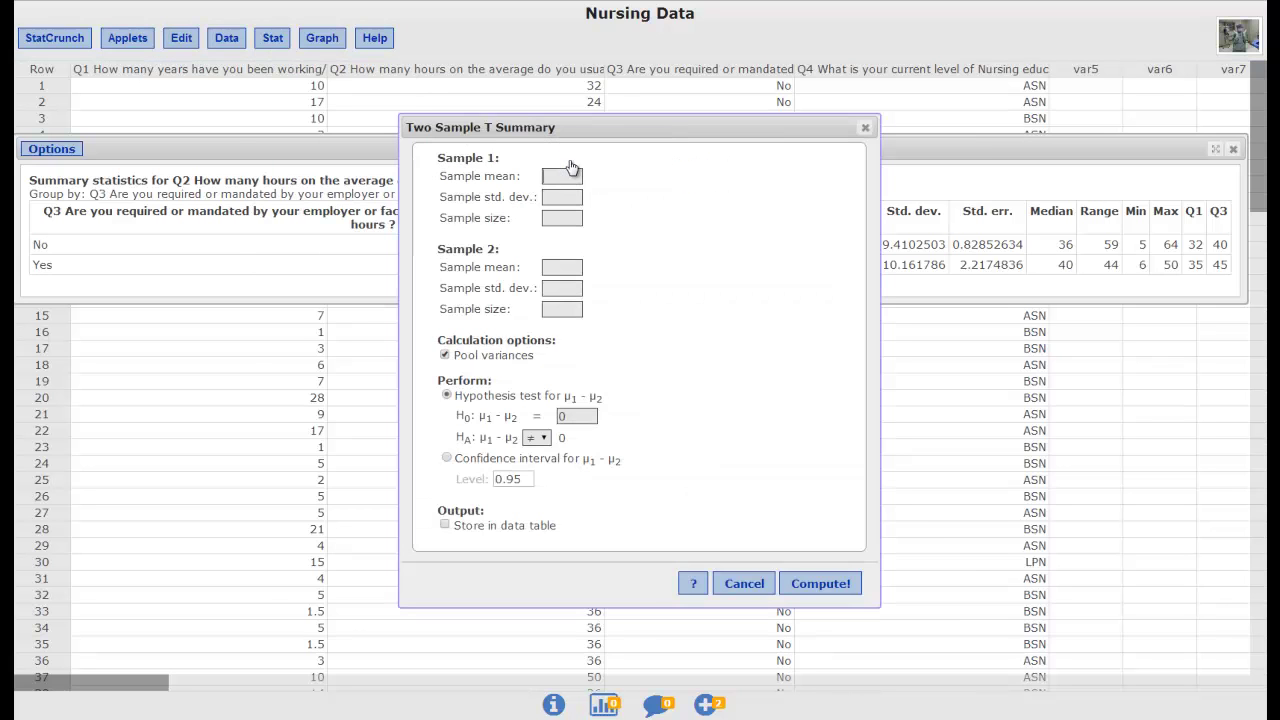
pyautogui.moveTo(628, 125); pyautogui.dragTo(442, 188)
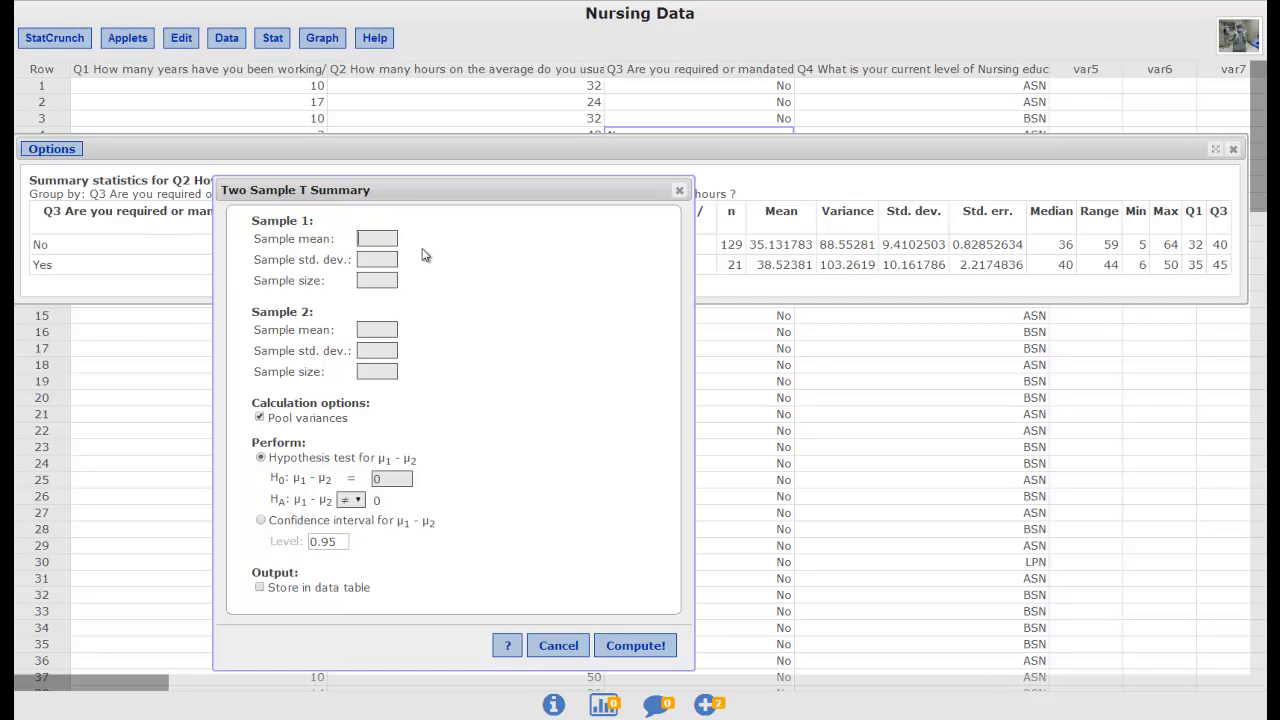
# Enter Sample 1 (mean 35.131783, sd 9.4102503, n 129) and Sample 2 (mean 38.52381, sd 10.161786, n 21).
pyautogui.write('35.131')
pyautogui.write('83')
pyautogui.press('Tab')
pyautogui.write('9.4')
pyautogui.write('10')
pyautogui.write('2')
pyautogui.write('503')
pyautogui.press('Tab')
pyautogui.write('129')
pyautogui.write('38')
pyautogui.write('.52')
pyautogui.write('381')
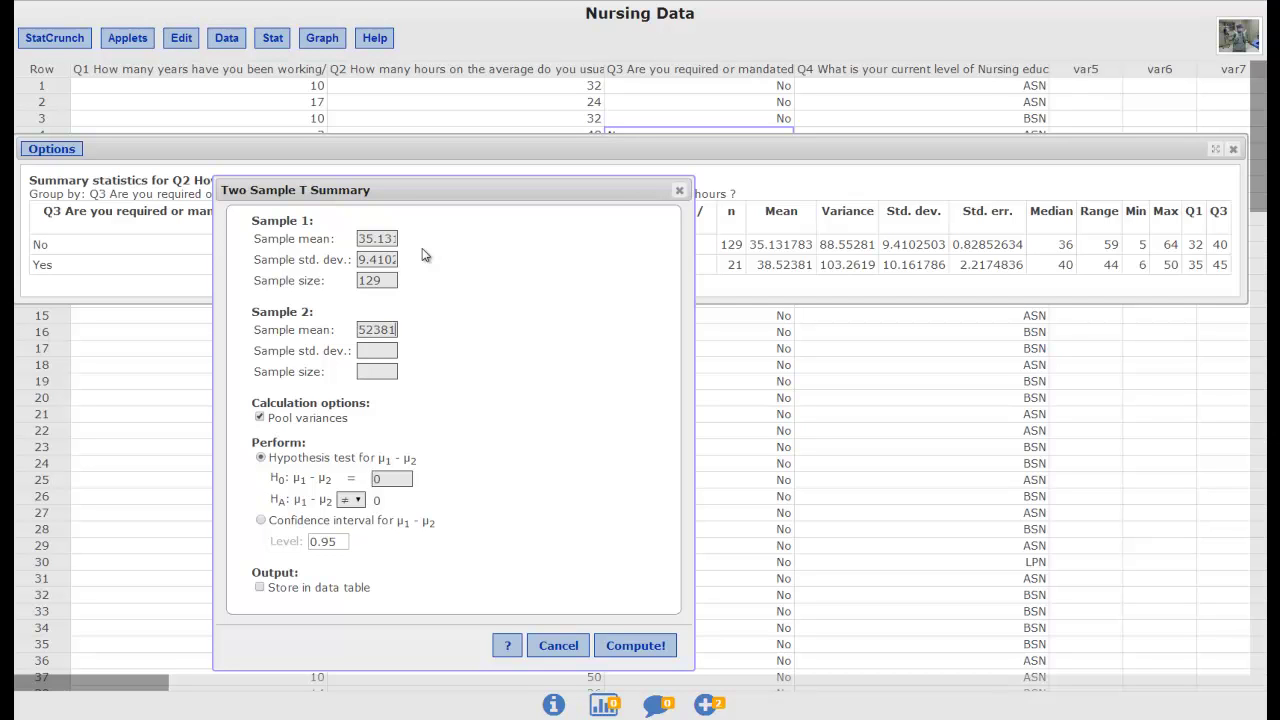
pyautogui.press('Tab')
pyautogui.write('10')
pyautogui.write('.161')
pyautogui.write('786')
pyautogui.press('Tab')
pyautogui.write('21')
# Turn off Pool variances and keep the alternative hypothesis at ≠ after briefly switching to <.
pyautogui.click(260, 418)
pyautogui.click(360, 500)
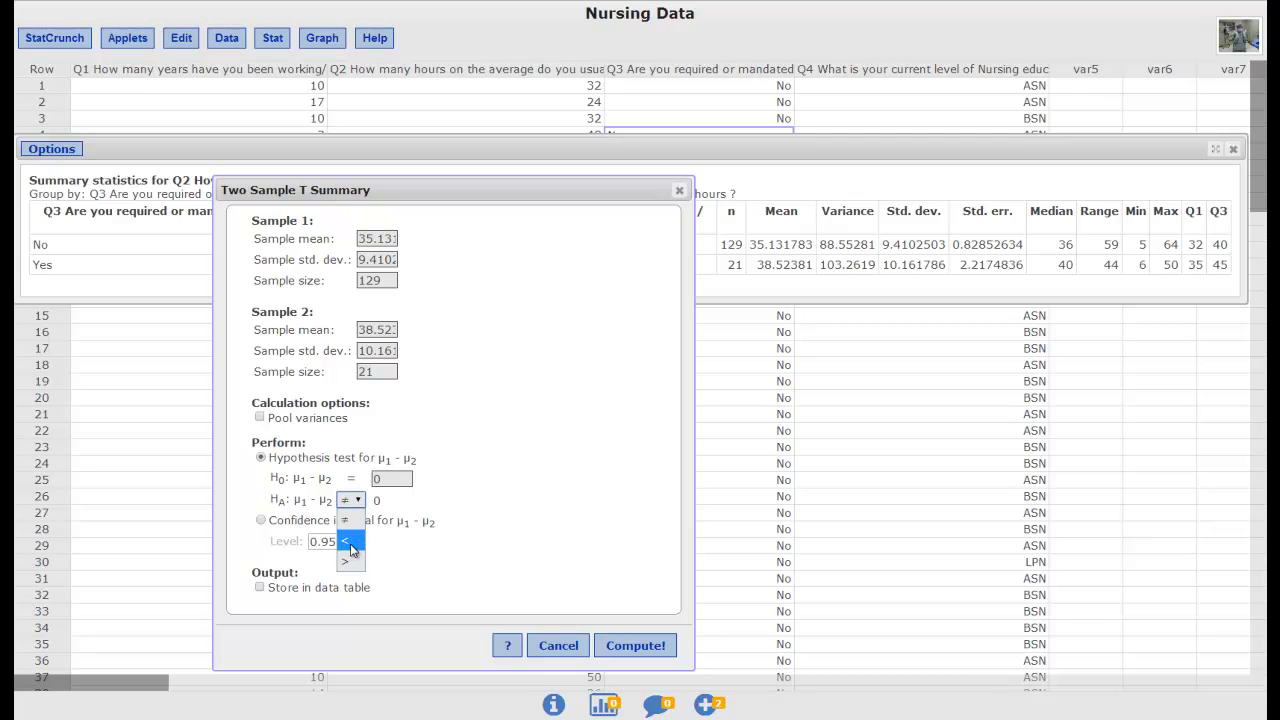
pyautogui.click(351, 542)
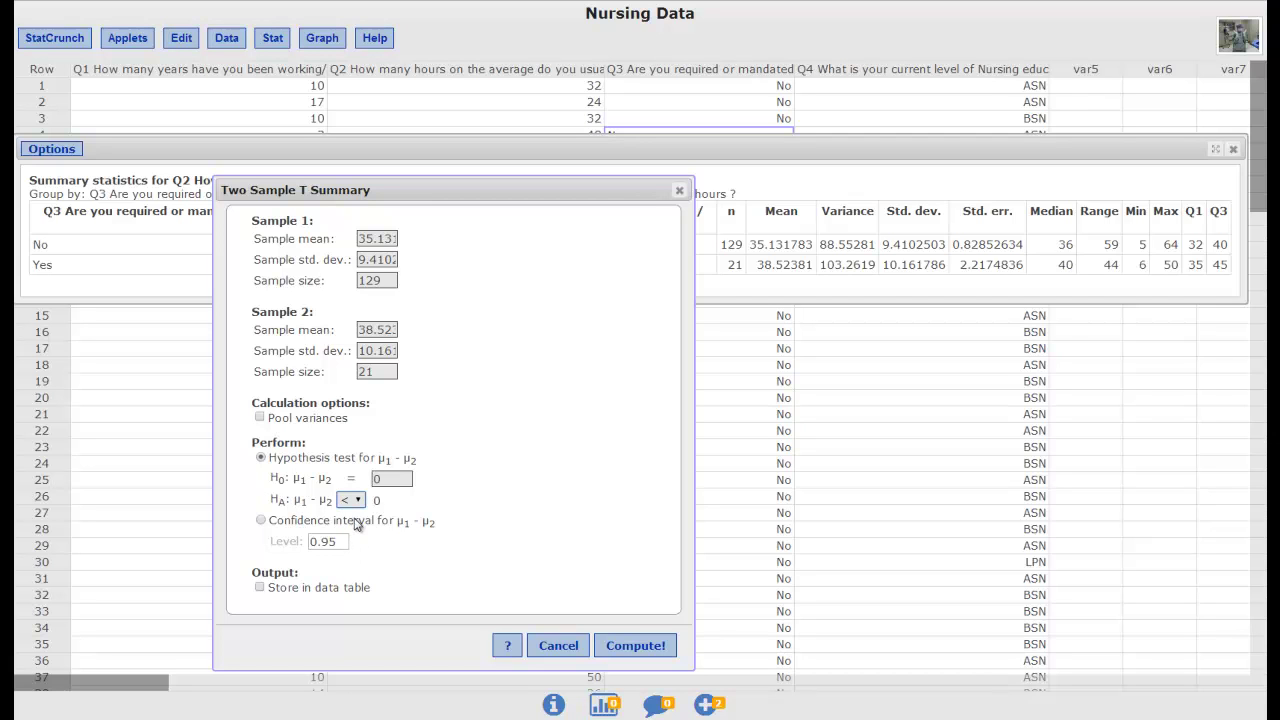
pyautogui.click(358, 500)
pyautogui.click(358, 522)
# Compute the unpooled test and highlight its T-Stat −1.4329211 and P-value 0.1638.
pyautogui.click(630, 648)
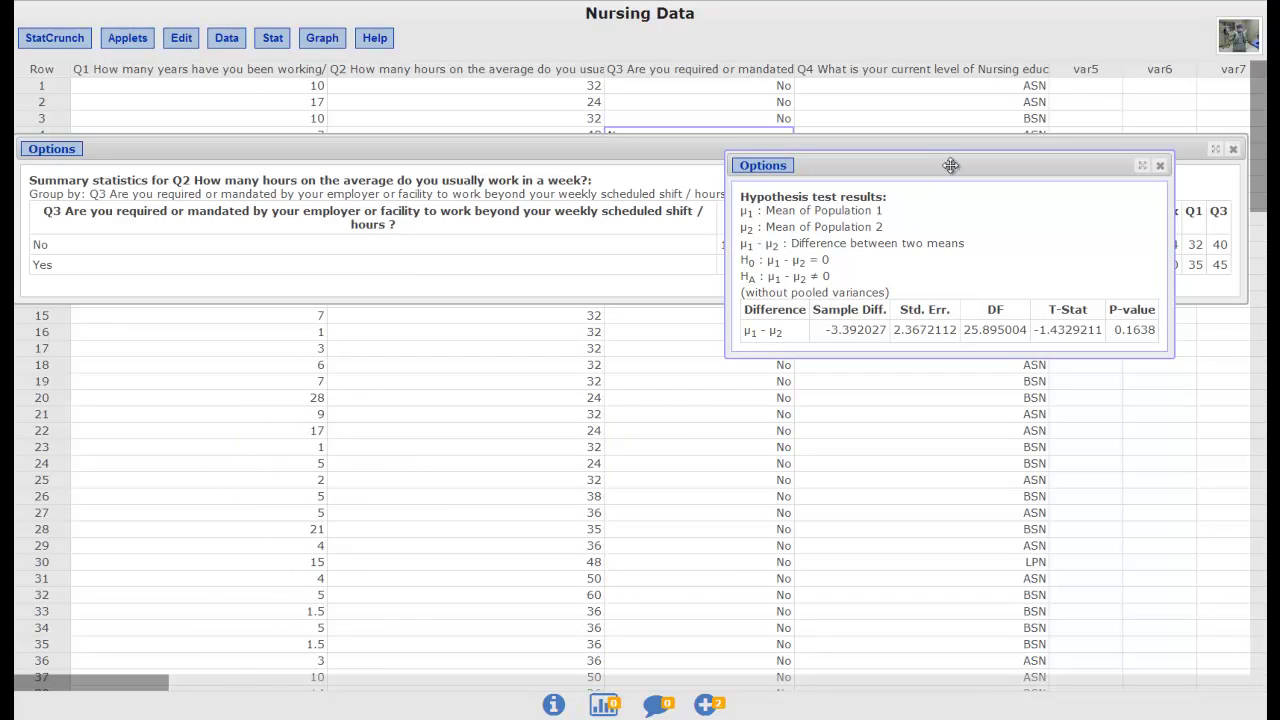
pyautogui.moveTo(960, 163); pyautogui.dragTo(245, 298)
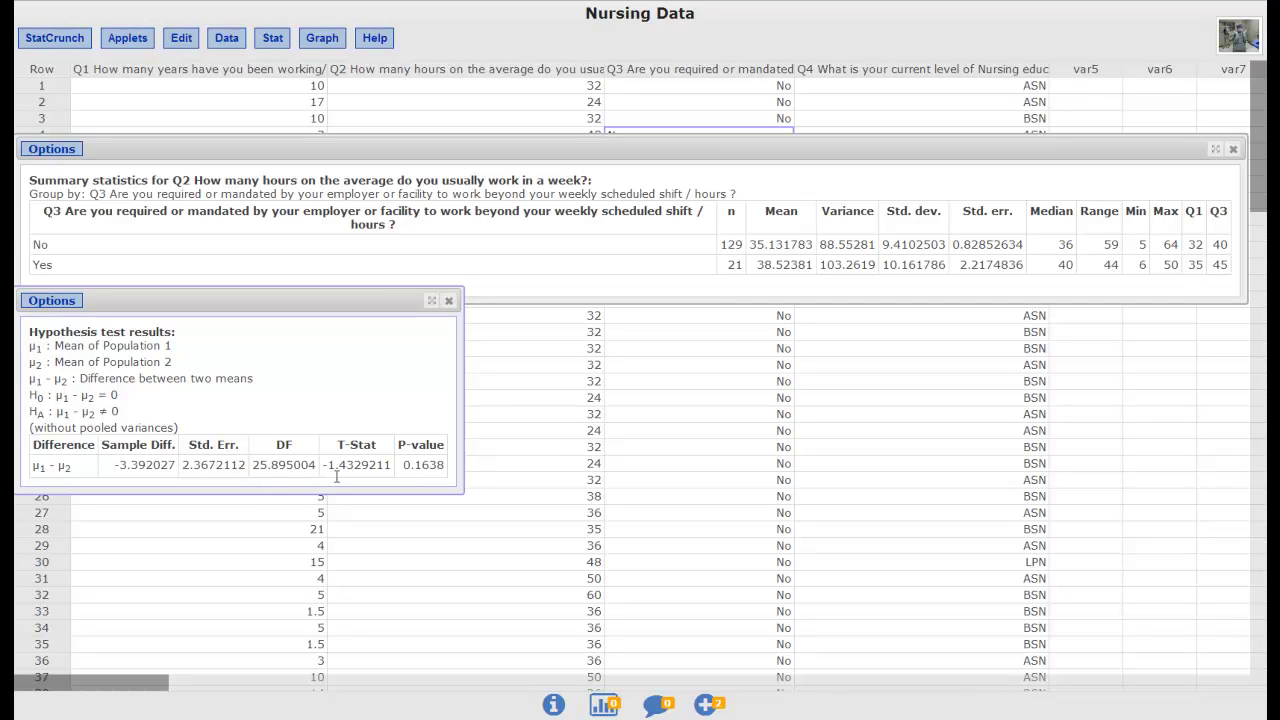
pyautogui.moveTo(323, 466); pyautogui.dragTo(440, 464)
pyautogui.moveTo(322, 466); pyautogui.dragTo(294, 497)
pyautogui.moveTo(404, 465); pyautogui.dragTo(437, 464)
pyautogui.click(434, 481)
# Start a Two Sample T test with raw data from Stat > T Stats > Two Sample.
pyautogui.click(274, 40)
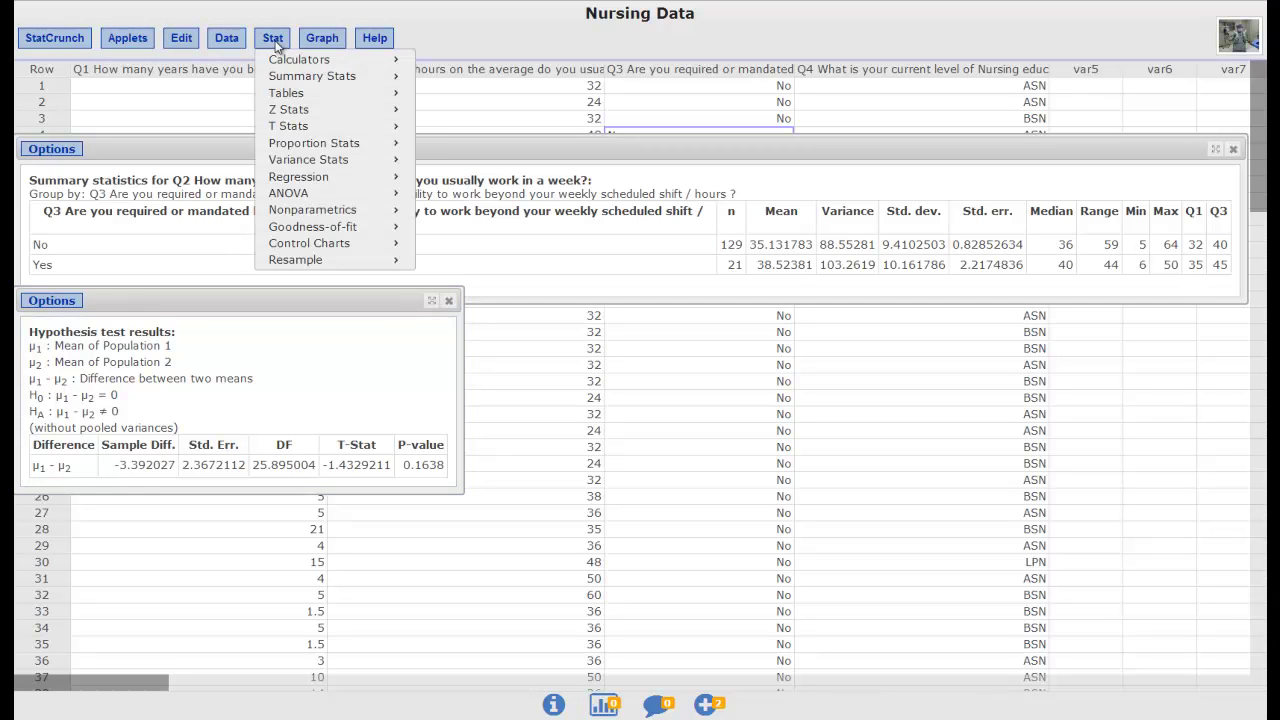
pyautogui.moveTo(292, 136)
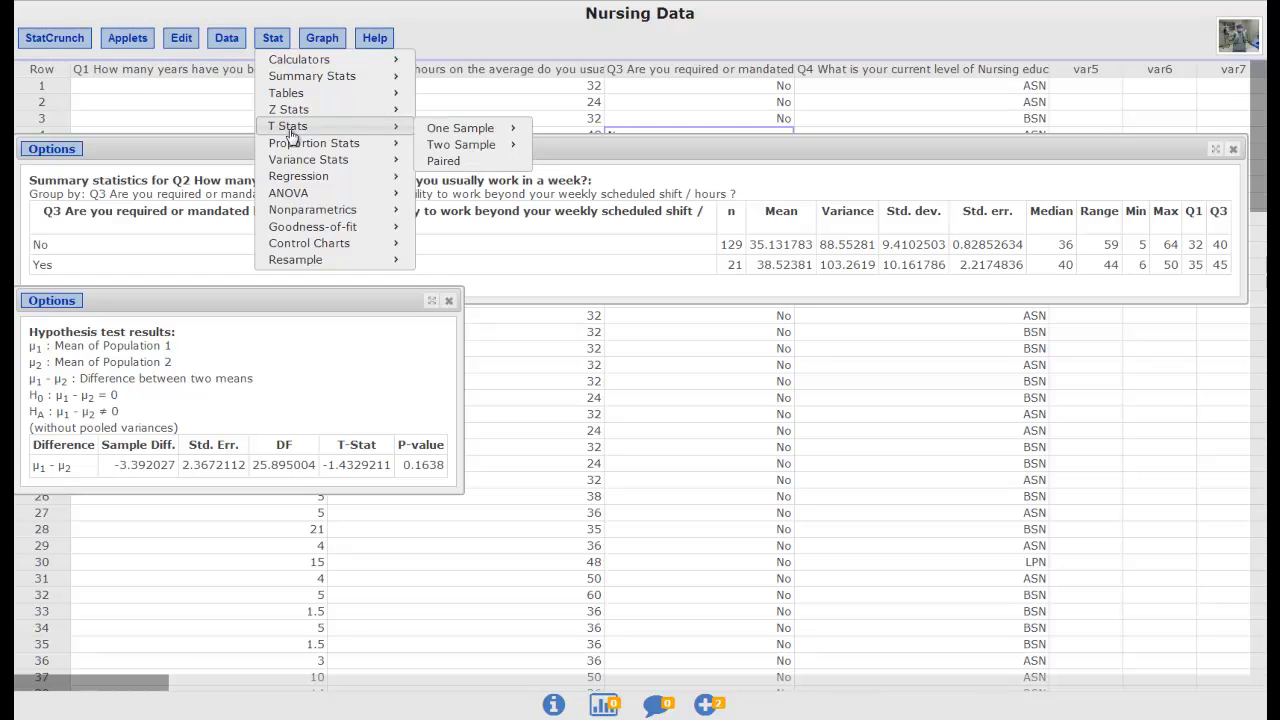
pyautogui.moveTo(471, 147)
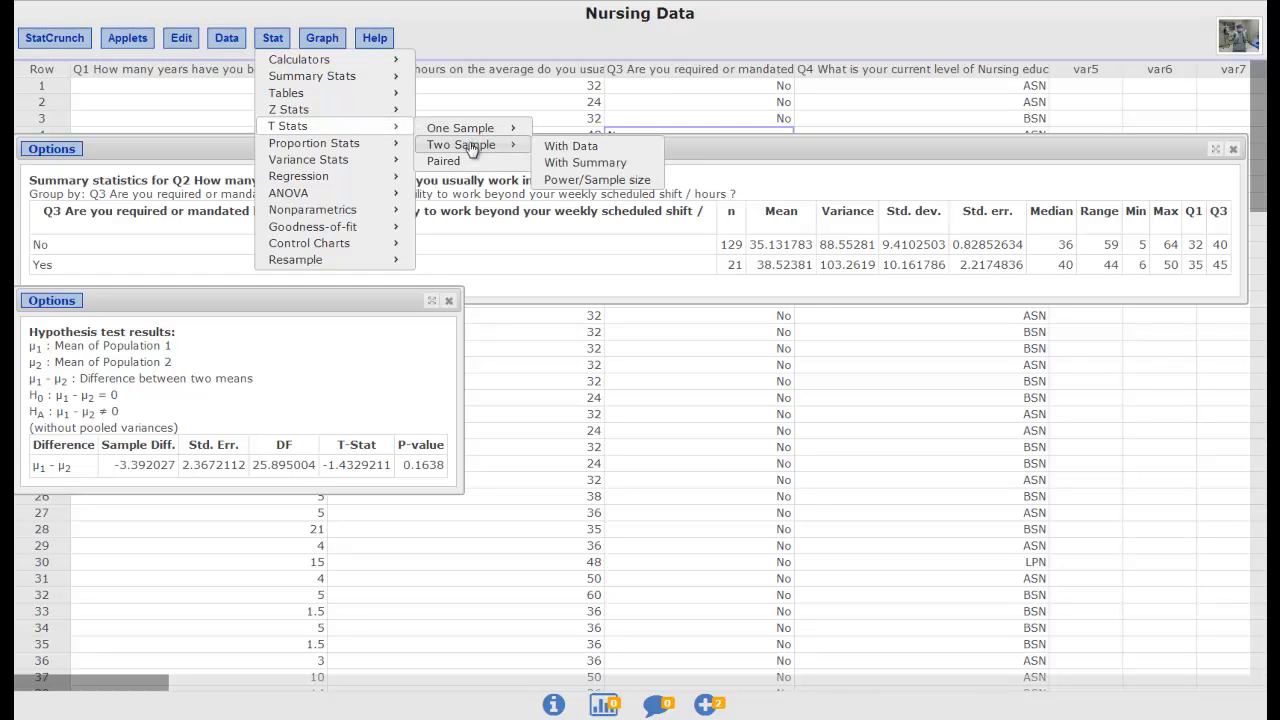
pyautogui.click(572, 146)
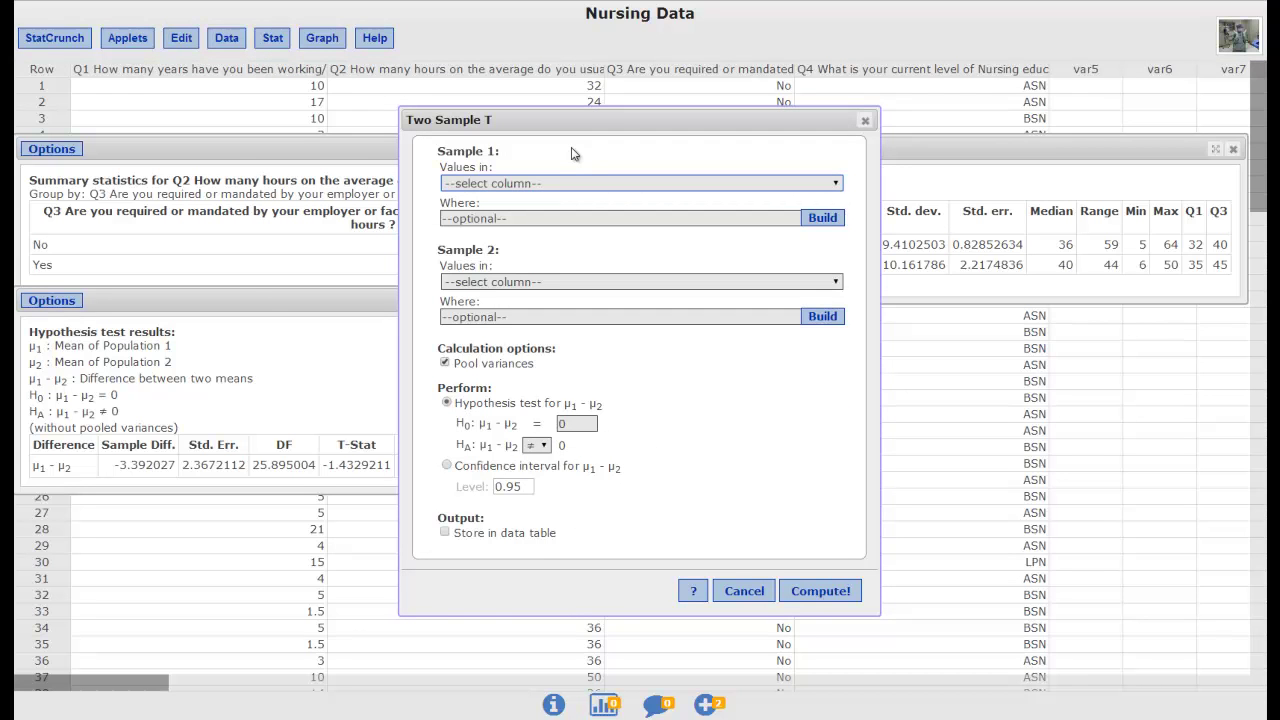
# Choose the Q2 weekly-hours column for both Sample 1 and Sample 2.
pyautogui.click(838, 184)
pyautogui.click(793, 247)
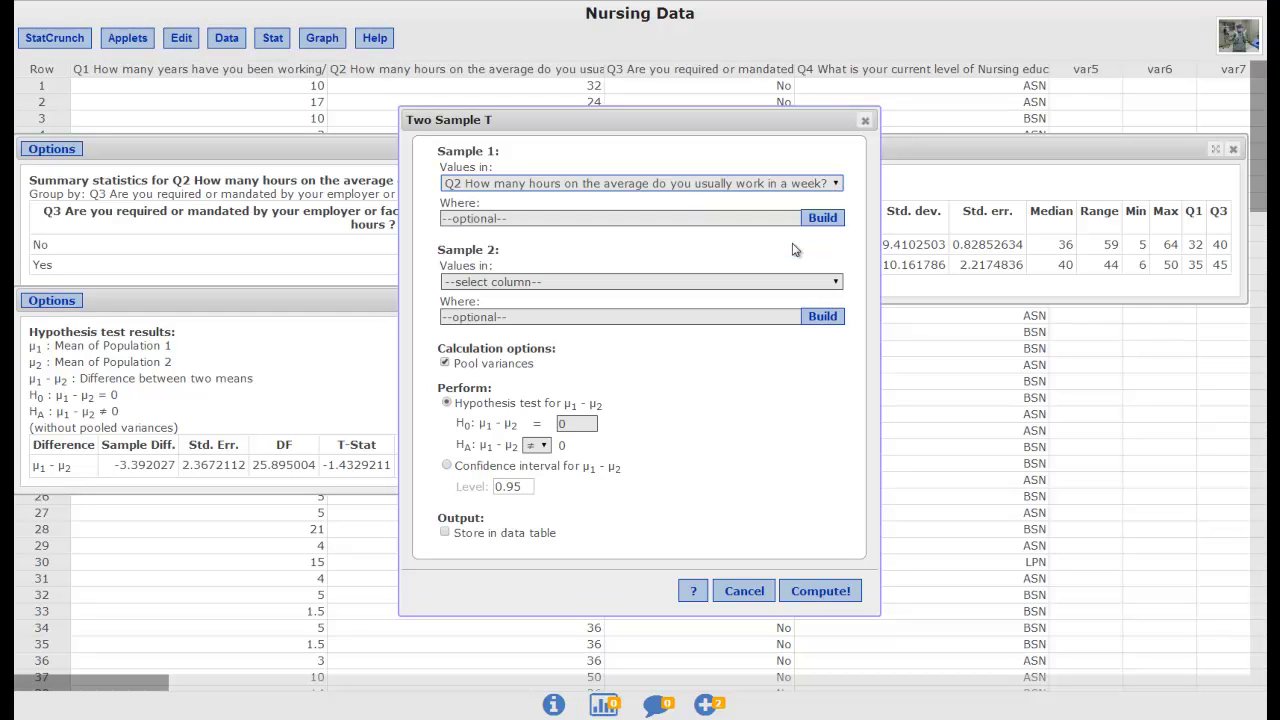
pyautogui.click(836, 283)
pyautogui.click(739, 343)
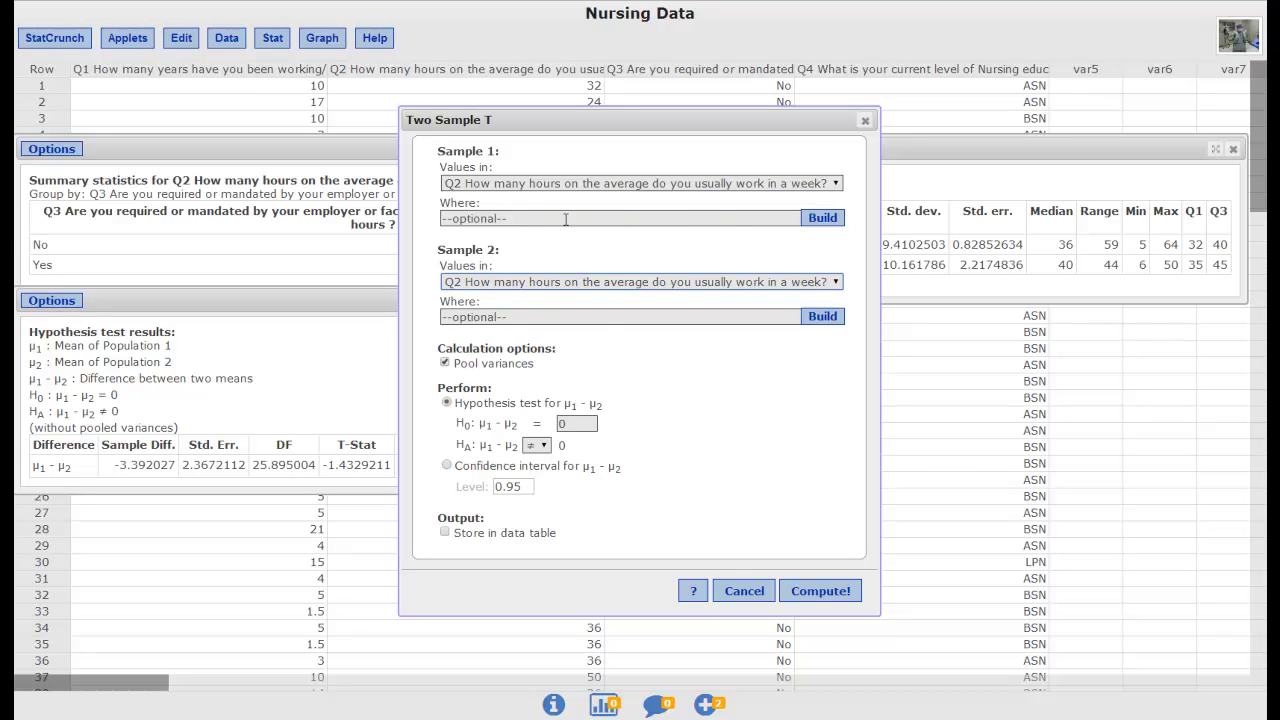
pyautogui.click(811, 217)
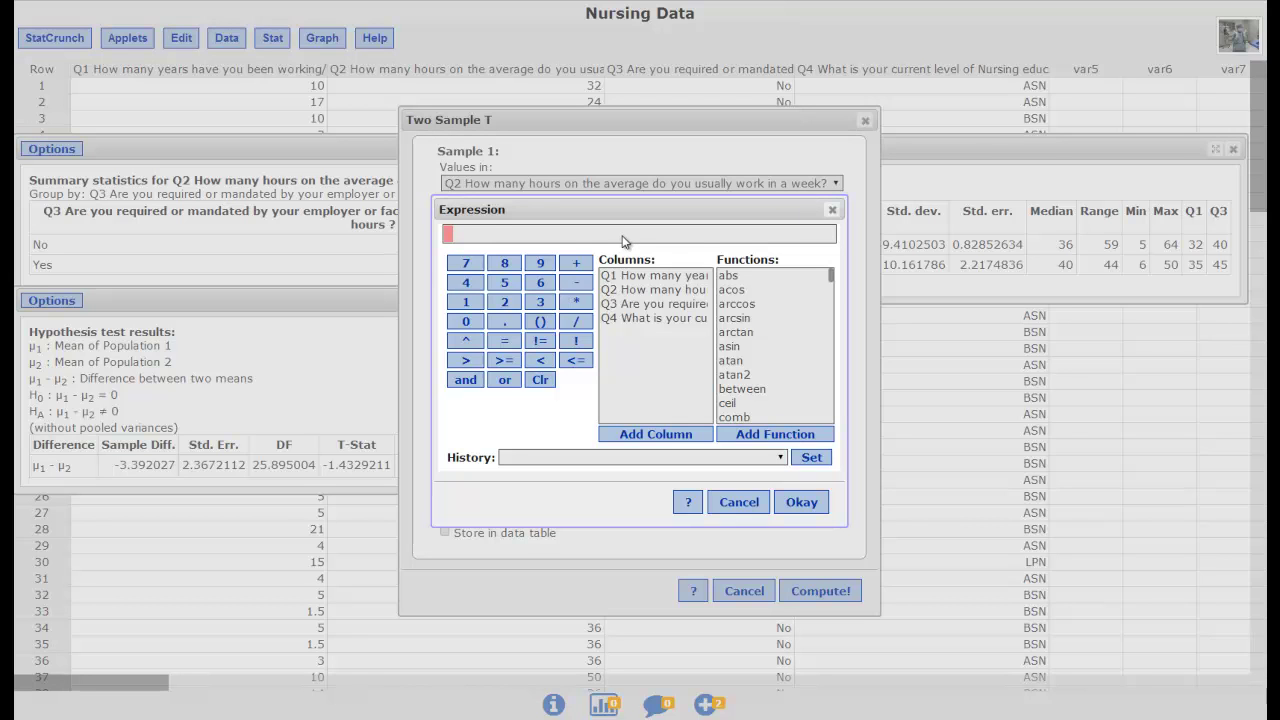
# Set Sample 1's Where condition to Q3 = "No".
pyautogui.click(649, 304)
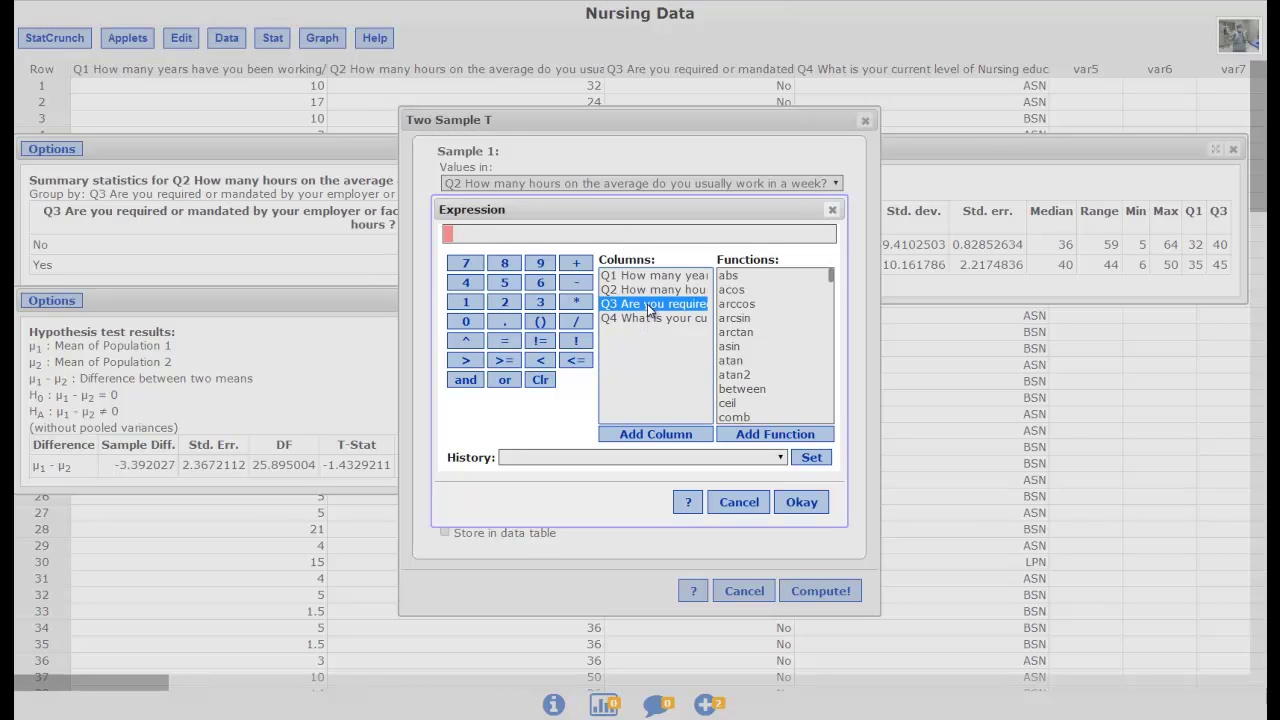
pyautogui.click(648, 436)
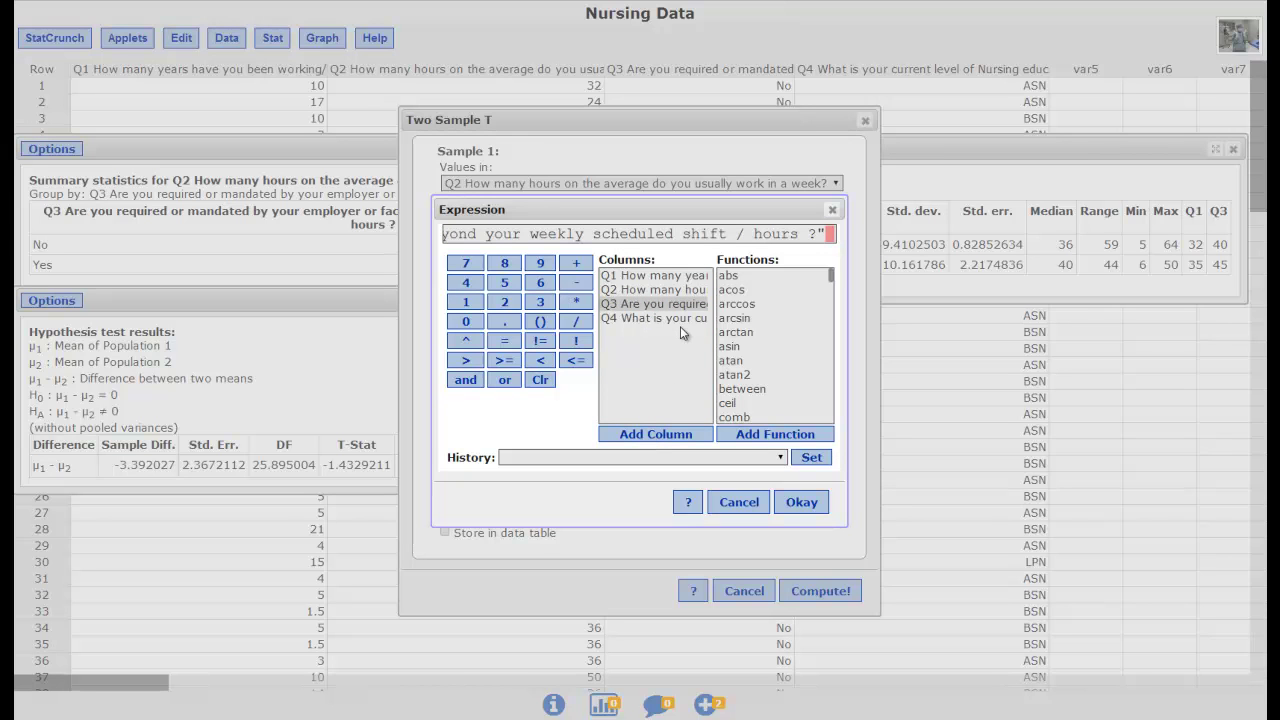
pyautogui.click(504, 341)
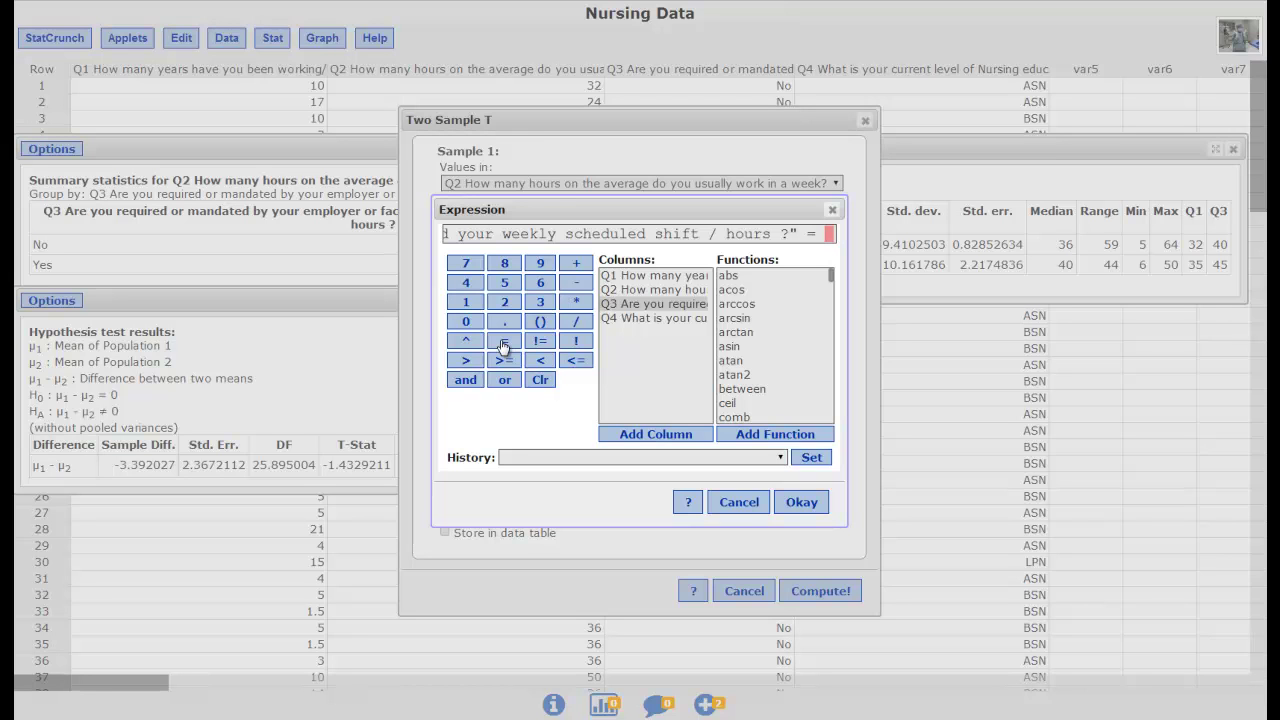
pyautogui.write('"')
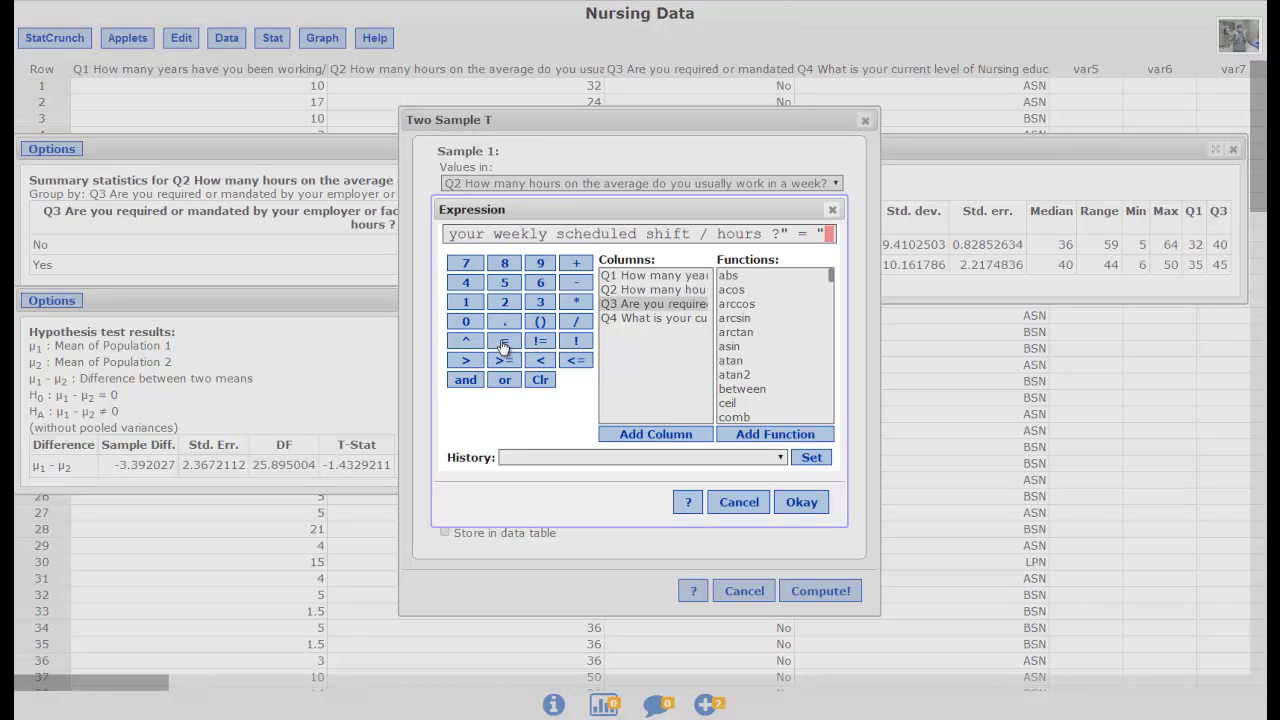
pyautogui.write('No"')
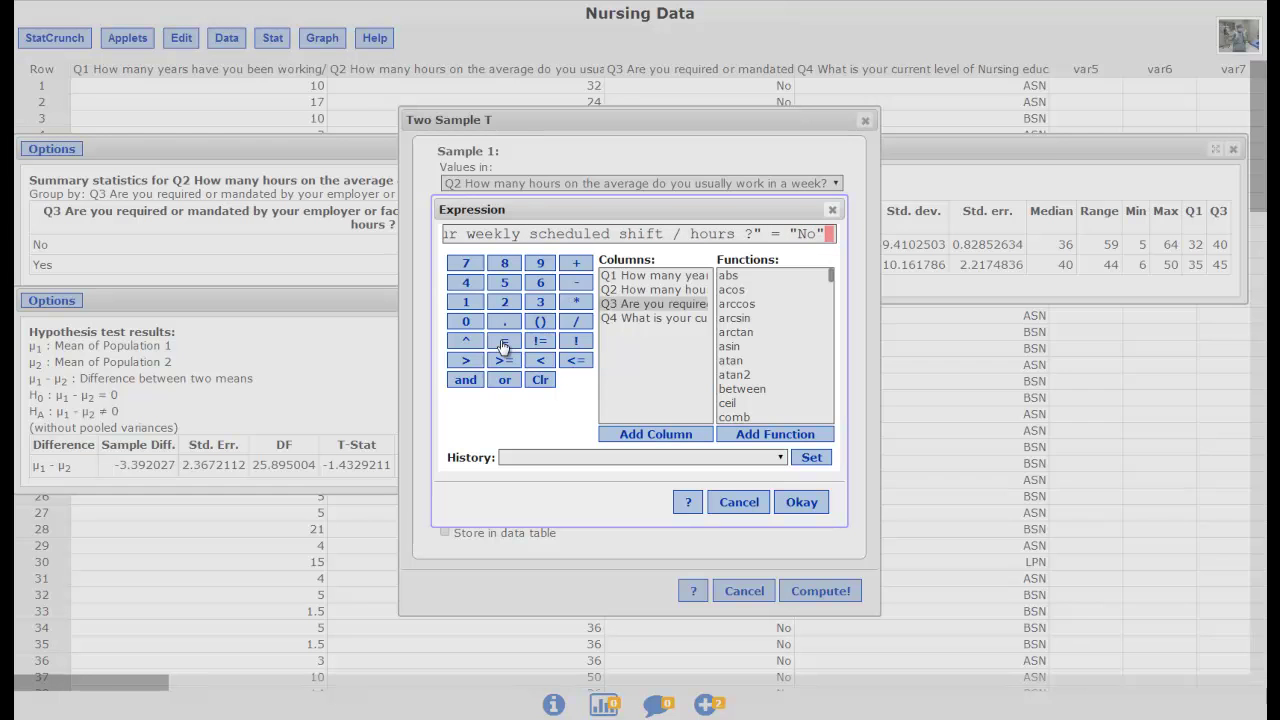
pyautogui.click(801, 502)
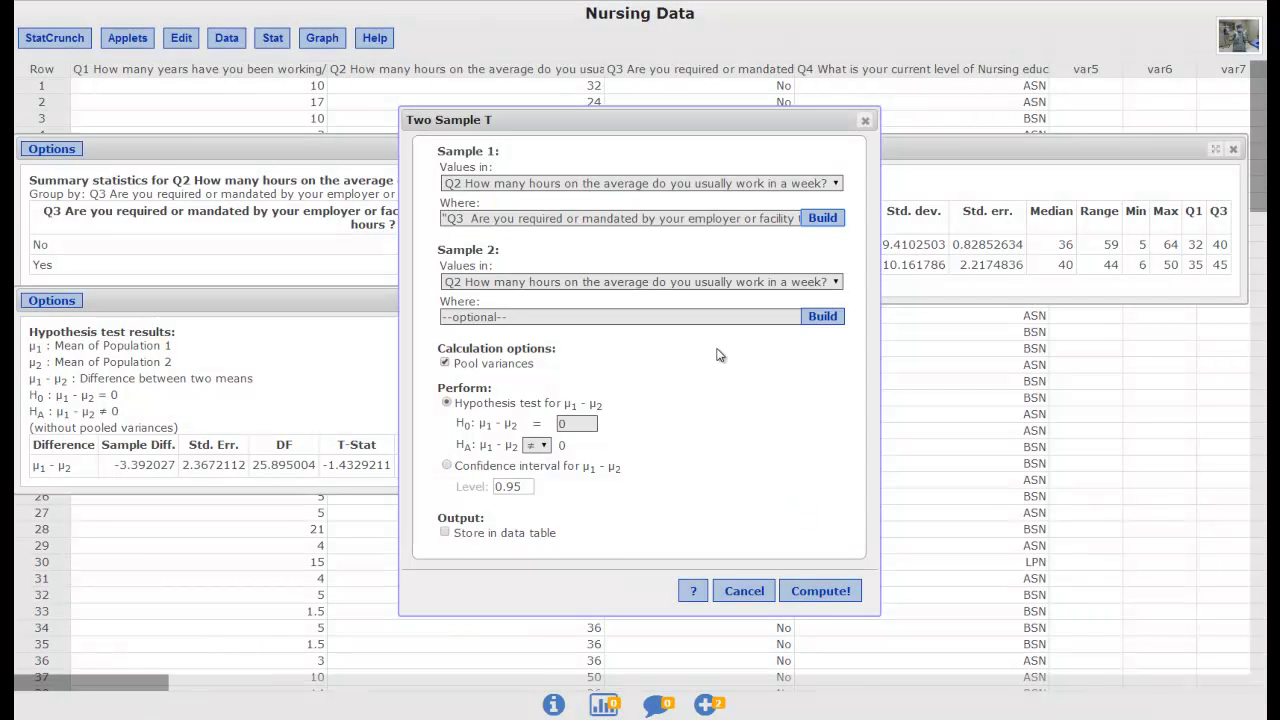
# Set Sample 2's Where condition to Q3 = "Yes".
pyautogui.click(821, 317)
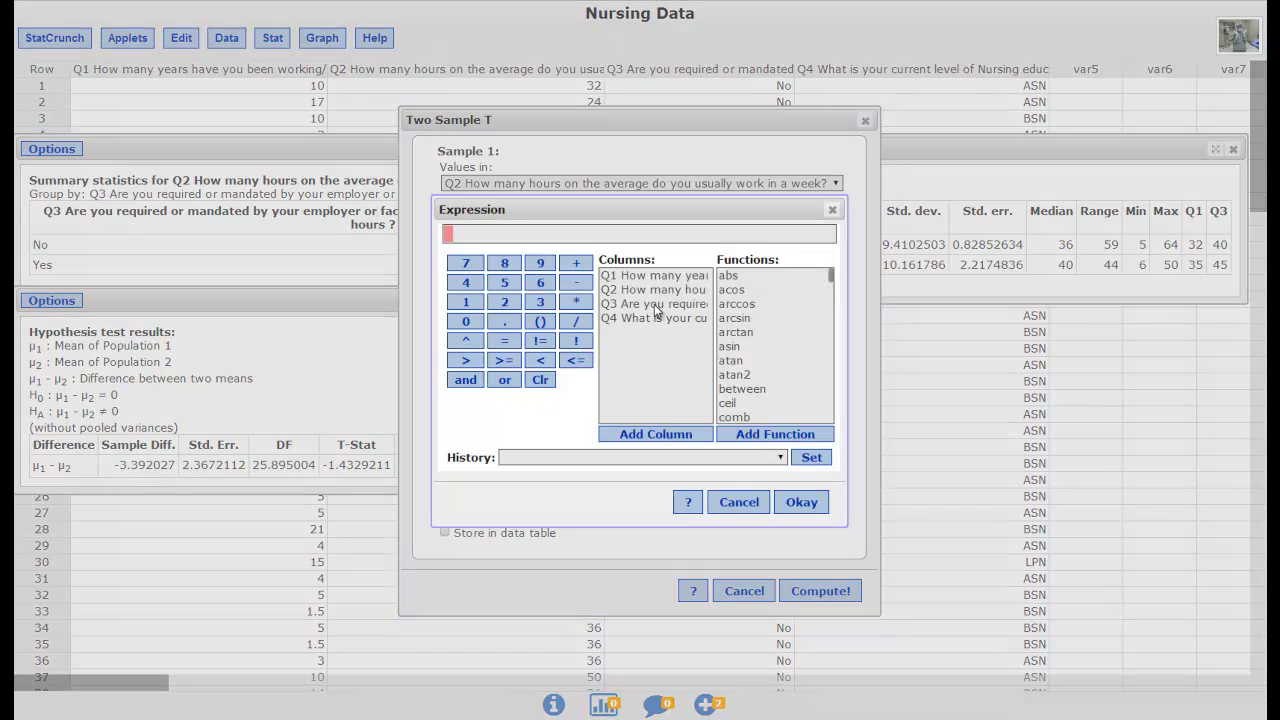
pyautogui.click(654, 304)
pyautogui.click(660, 434)
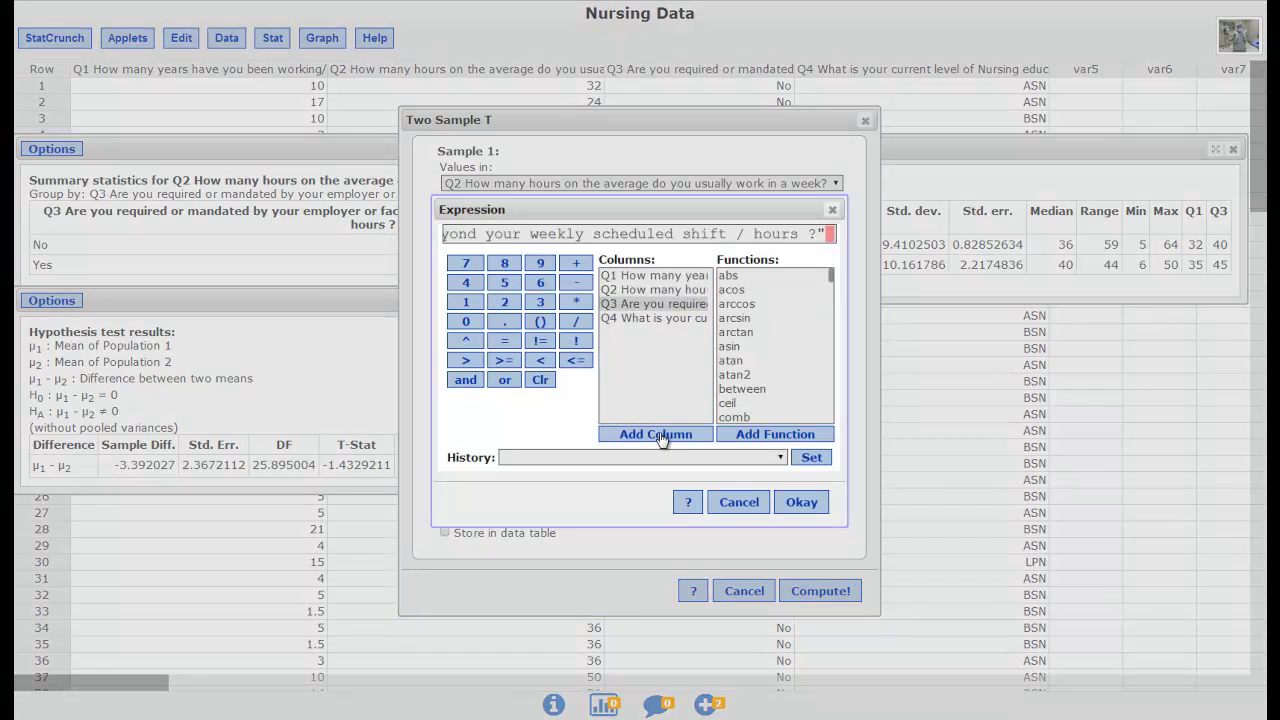
pyautogui.click(505, 342)
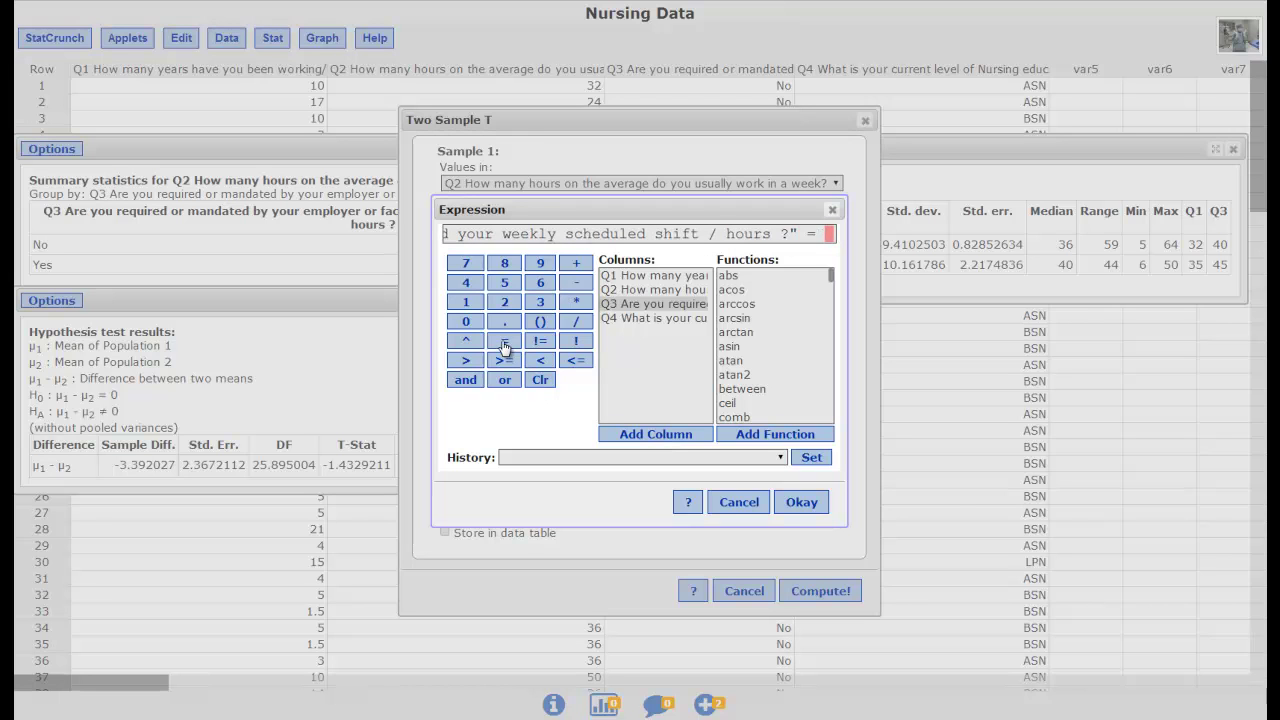
pyautogui.write('"Yes"')
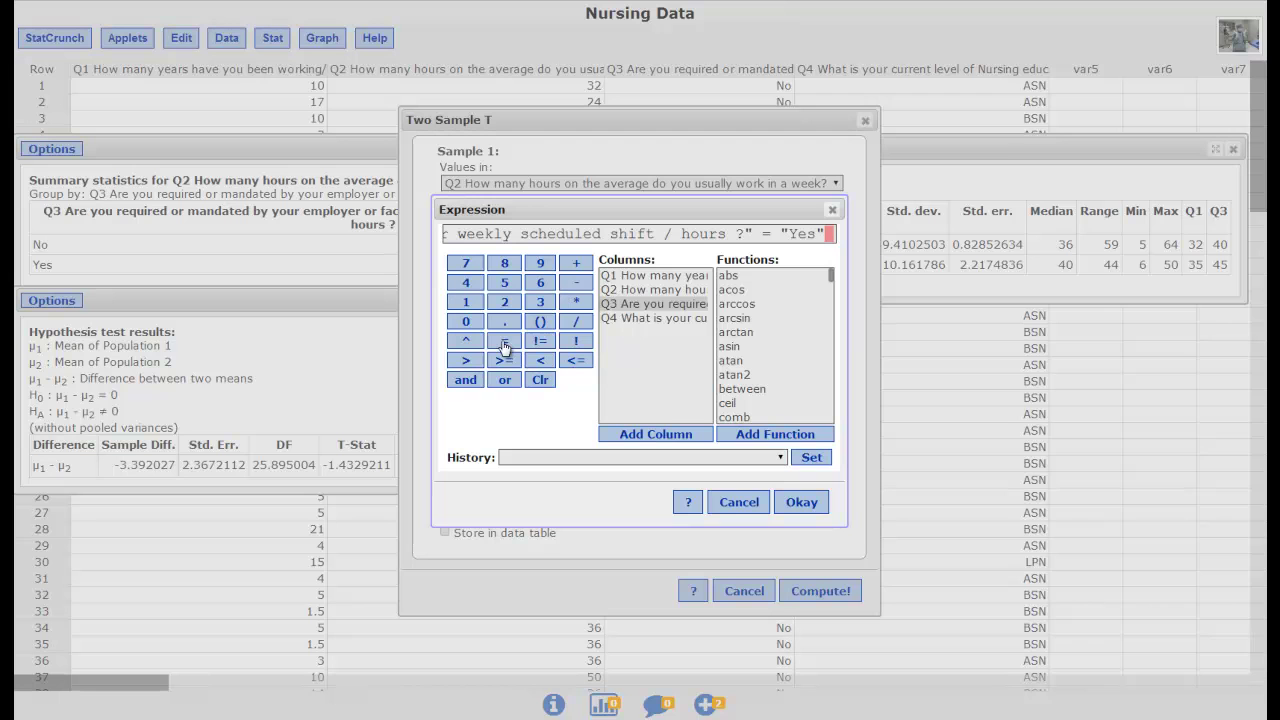
pyautogui.click(794, 234)
pyautogui.click(803, 503)
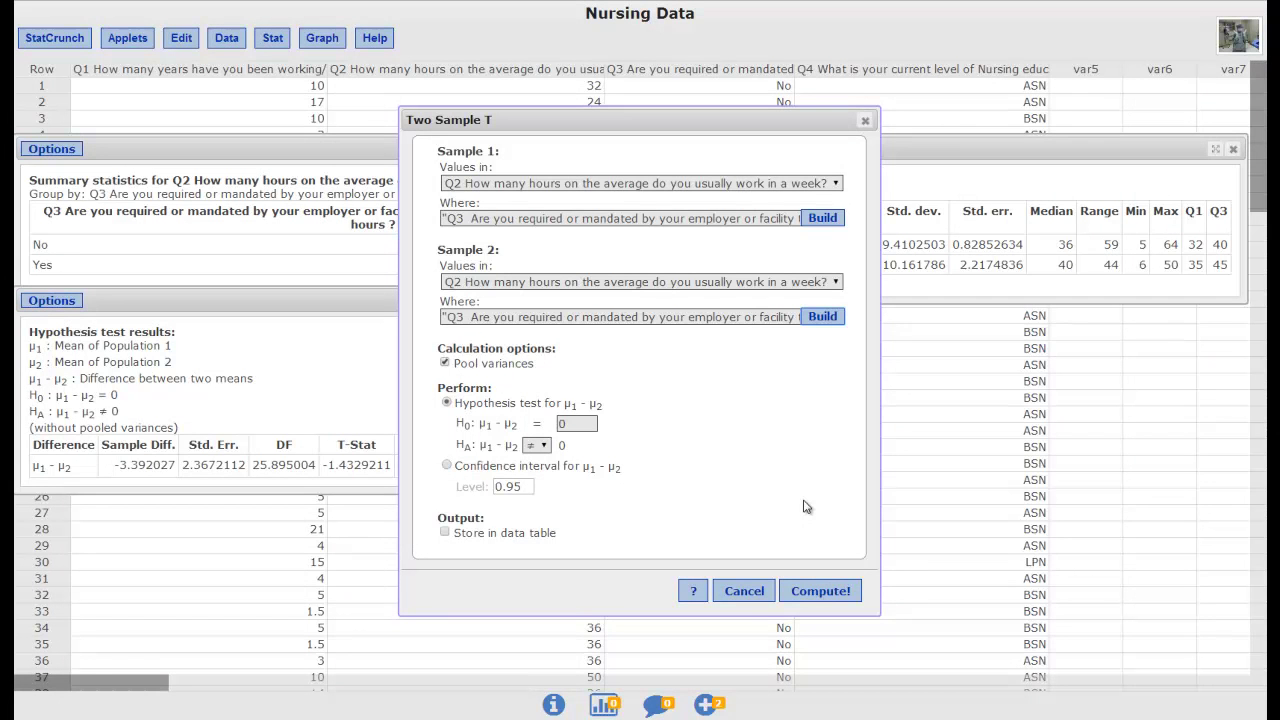
# Compute the pooled test, giving T-Stat −1.5149441, DF 148 and P-value 0.1319.
pyautogui.click(814, 592)
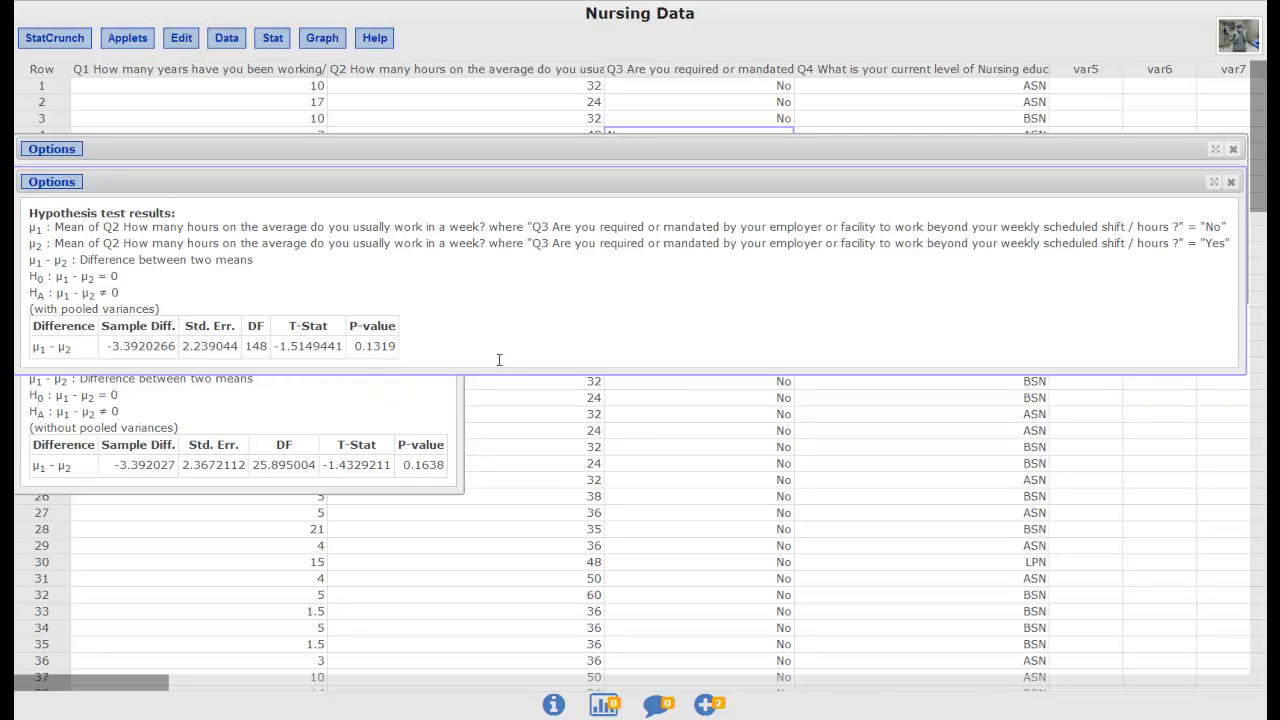
# Move the summary statistics table to the top and mark the No group's mean 35.131783 and standard deviation.
pyautogui.click(433, 412)
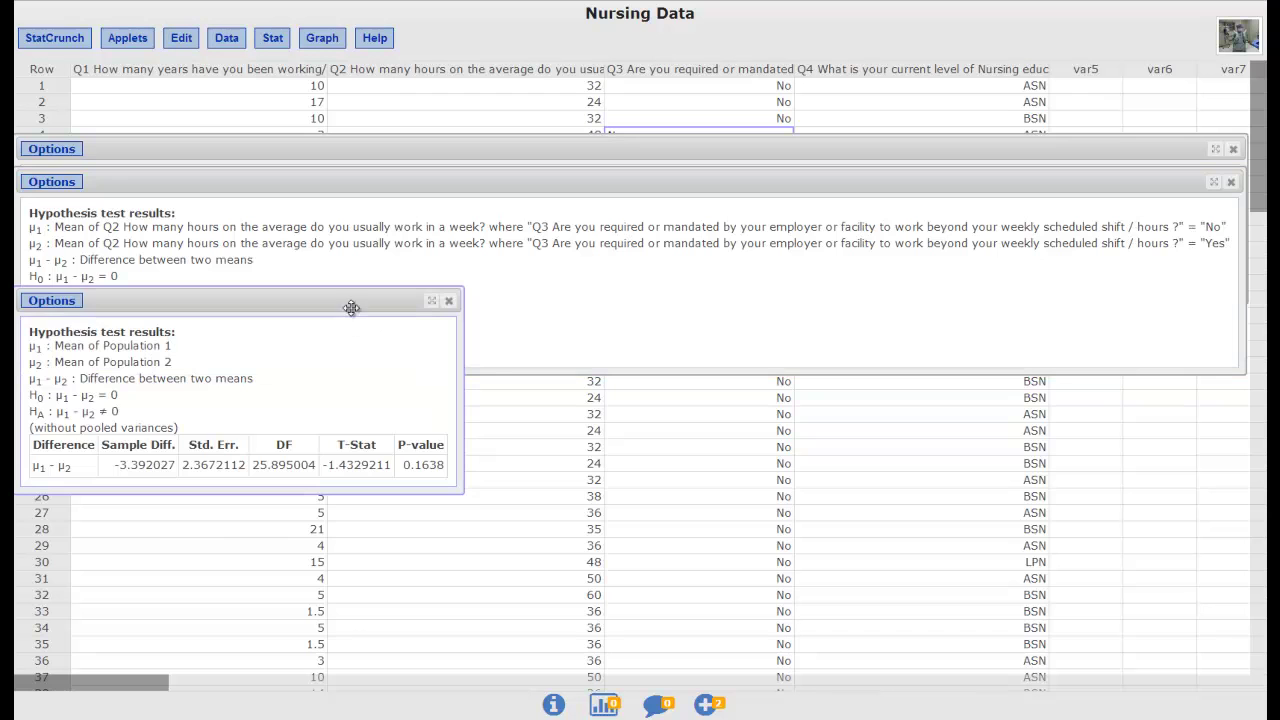
pyautogui.moveTo(349, 300); pyautogui.dragTo(363, 411)
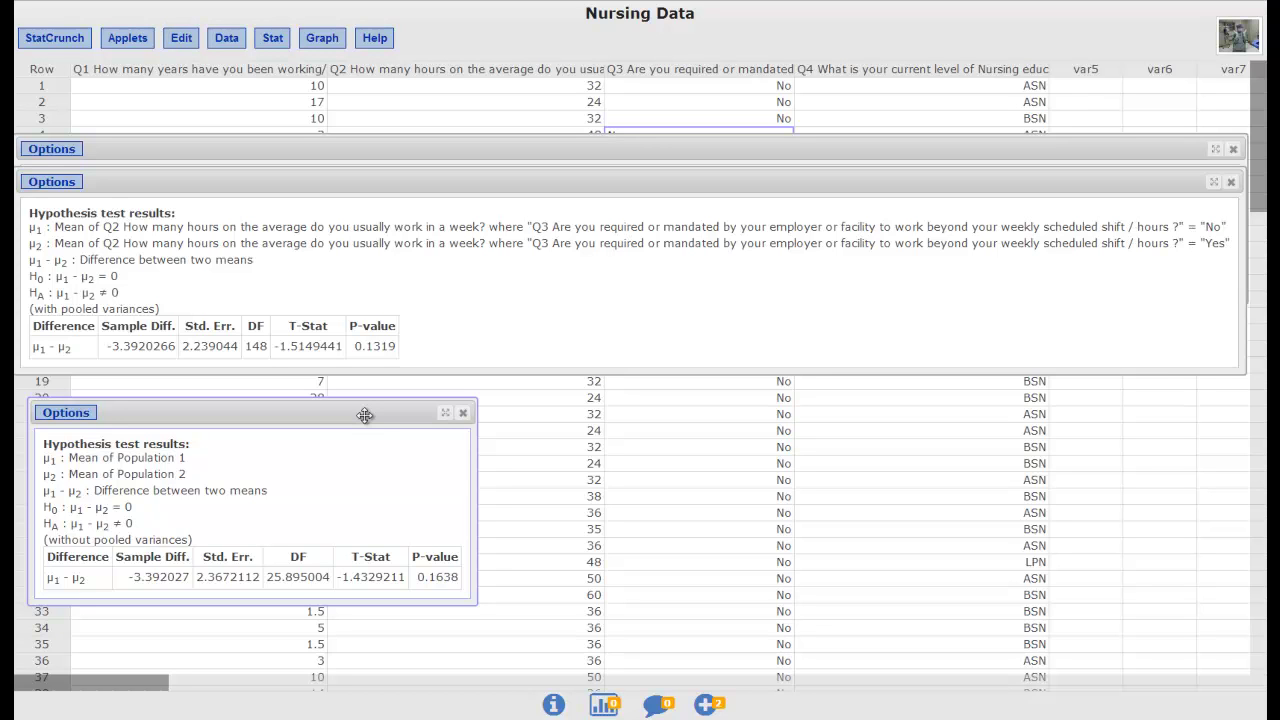
pyautogui.moveTo(546, 157); pyautogui.dragTo(548, 52)
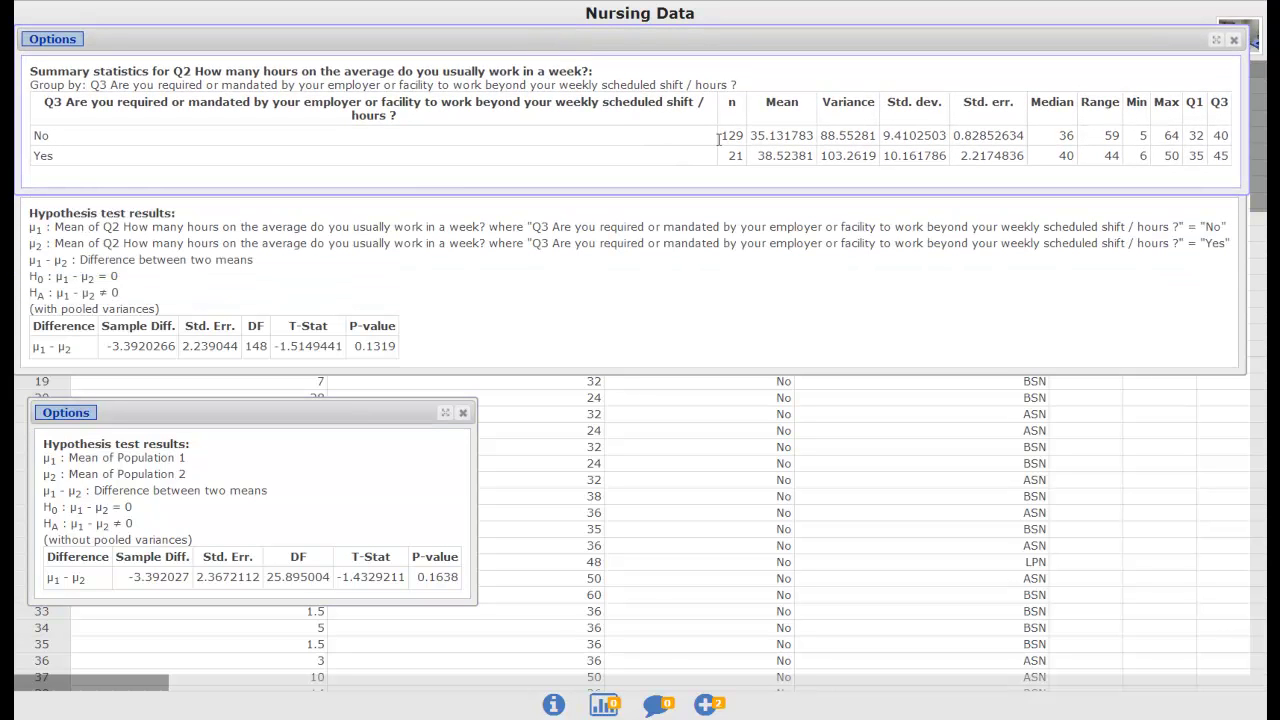
pyautogui.moveTo(750, 135); pyautogui.dragTo(815, 135)
pyautogui.moveTo(884, 135); pyautogui.dragTo(946, 156)
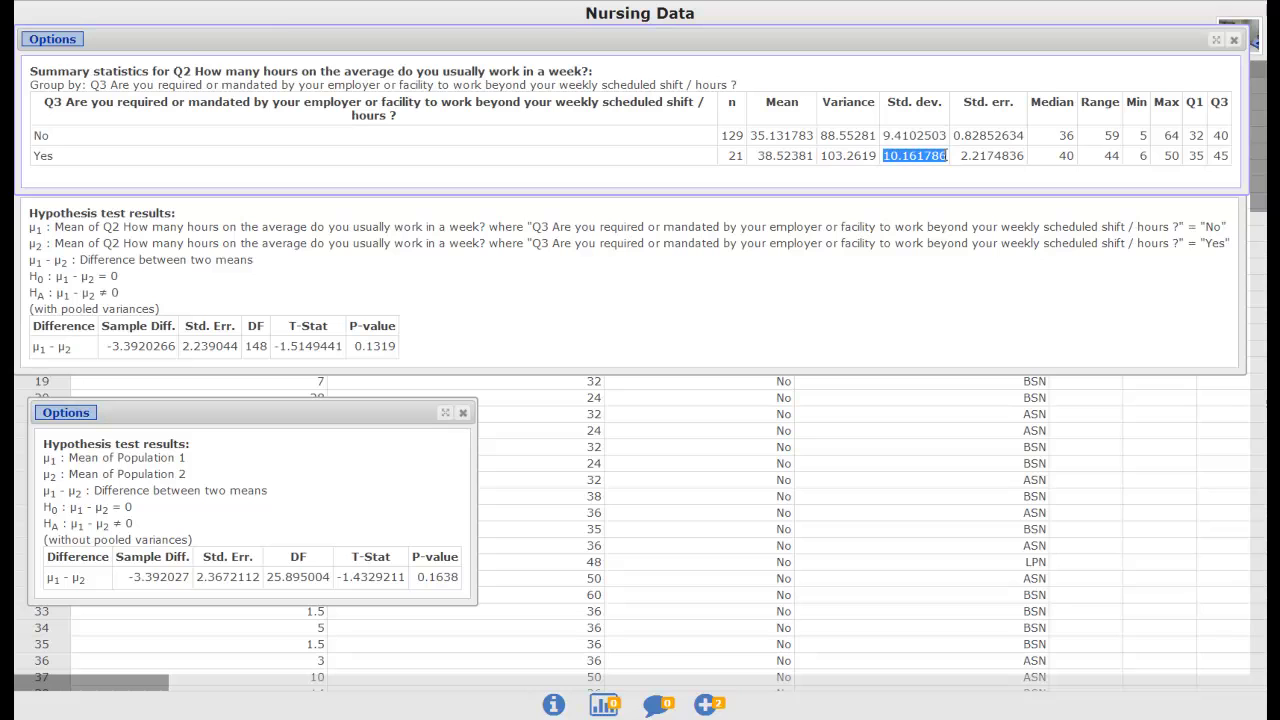
pyautogui.click(421, 326)
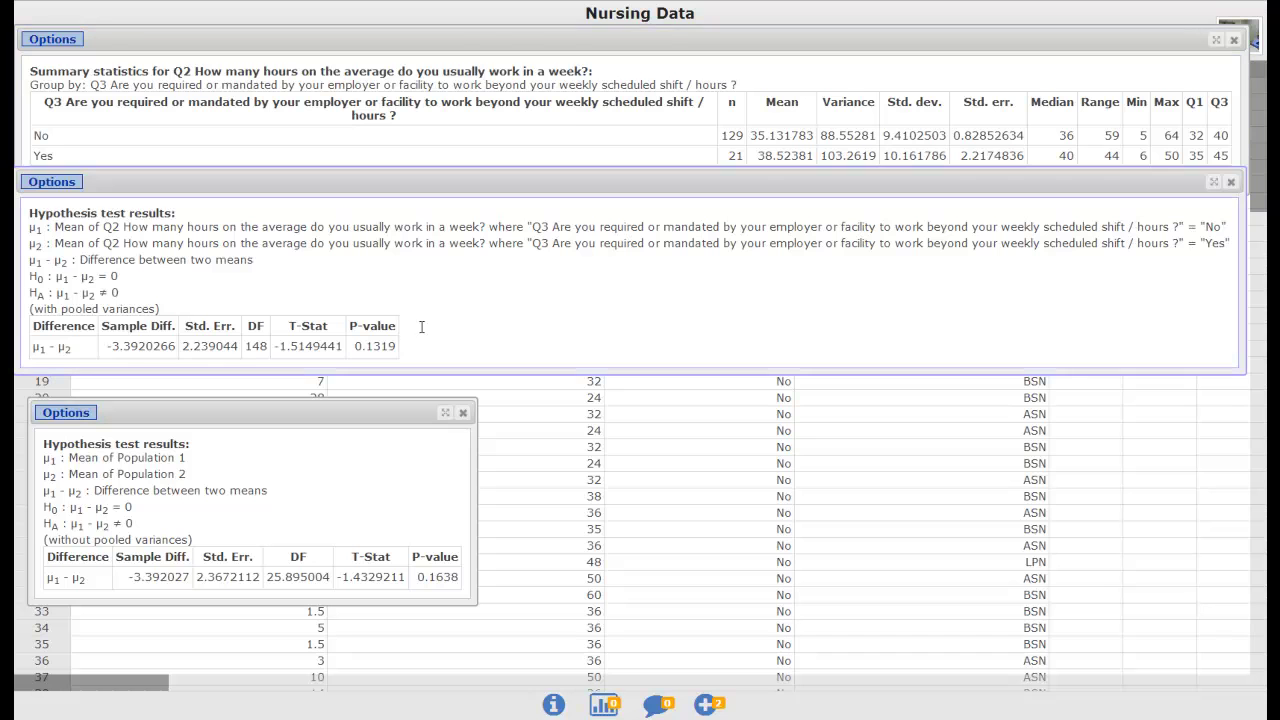
pyautogui.moveTo(446, 184); pyautogui.dragTo(450, 196)
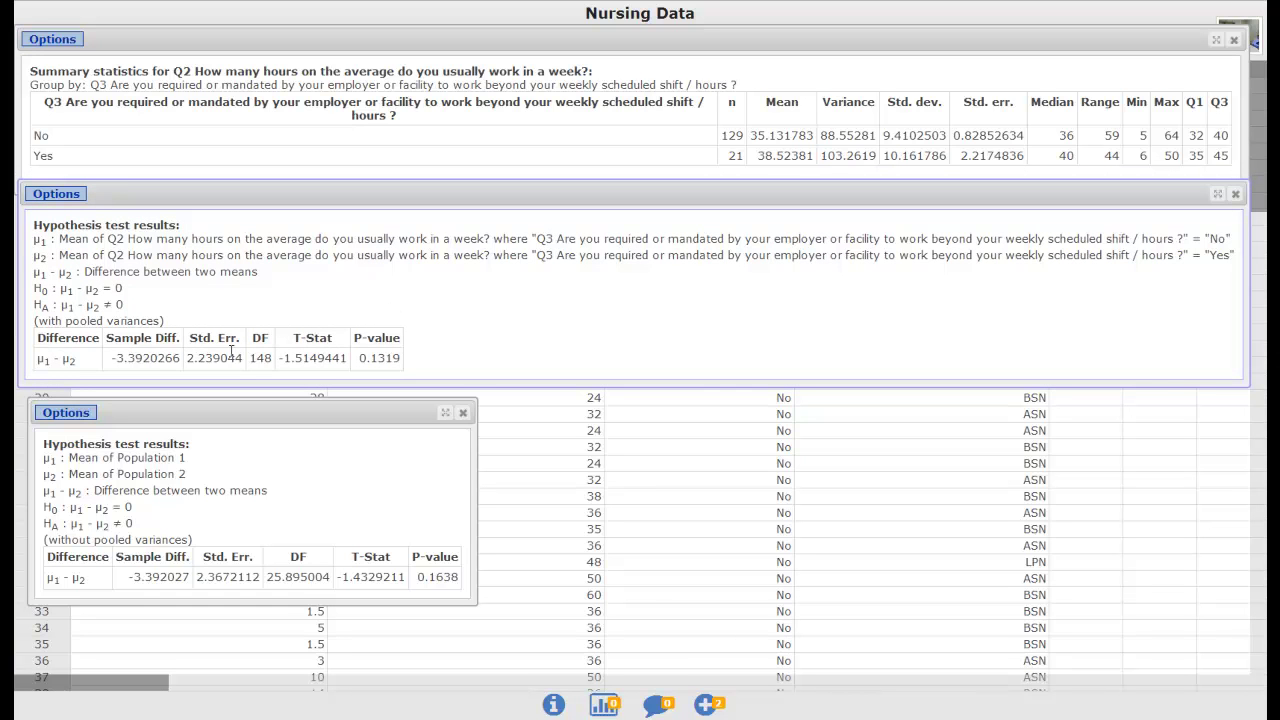
pyautogui.moveTo(111, 358); pyautogui.dragTo(408, 360)
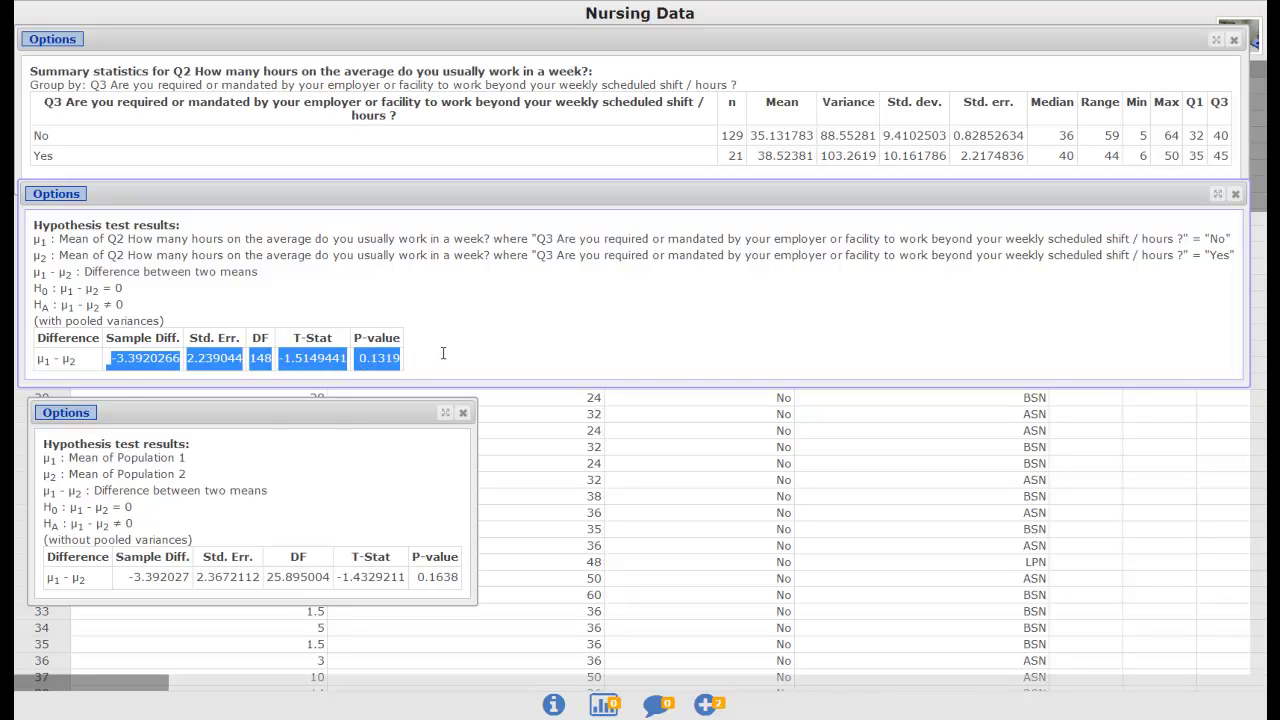
pyautogui.click(443, 353)
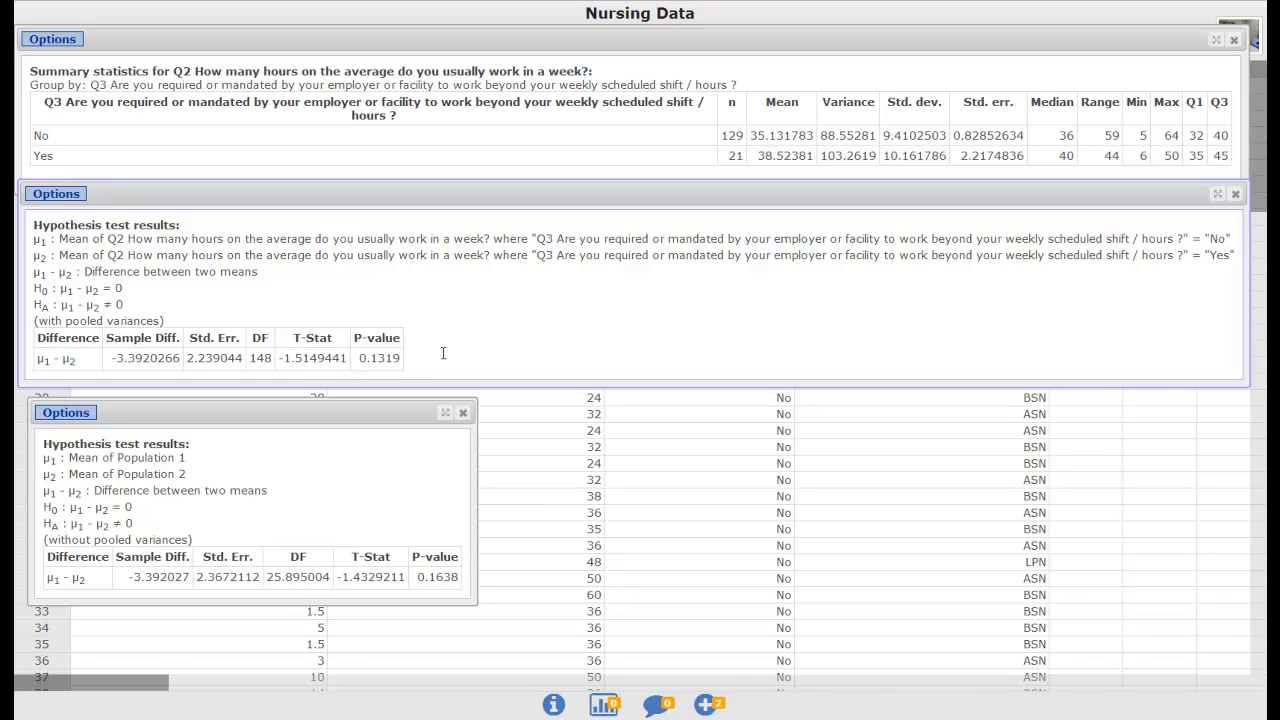
pyautogui.click(596, 142)
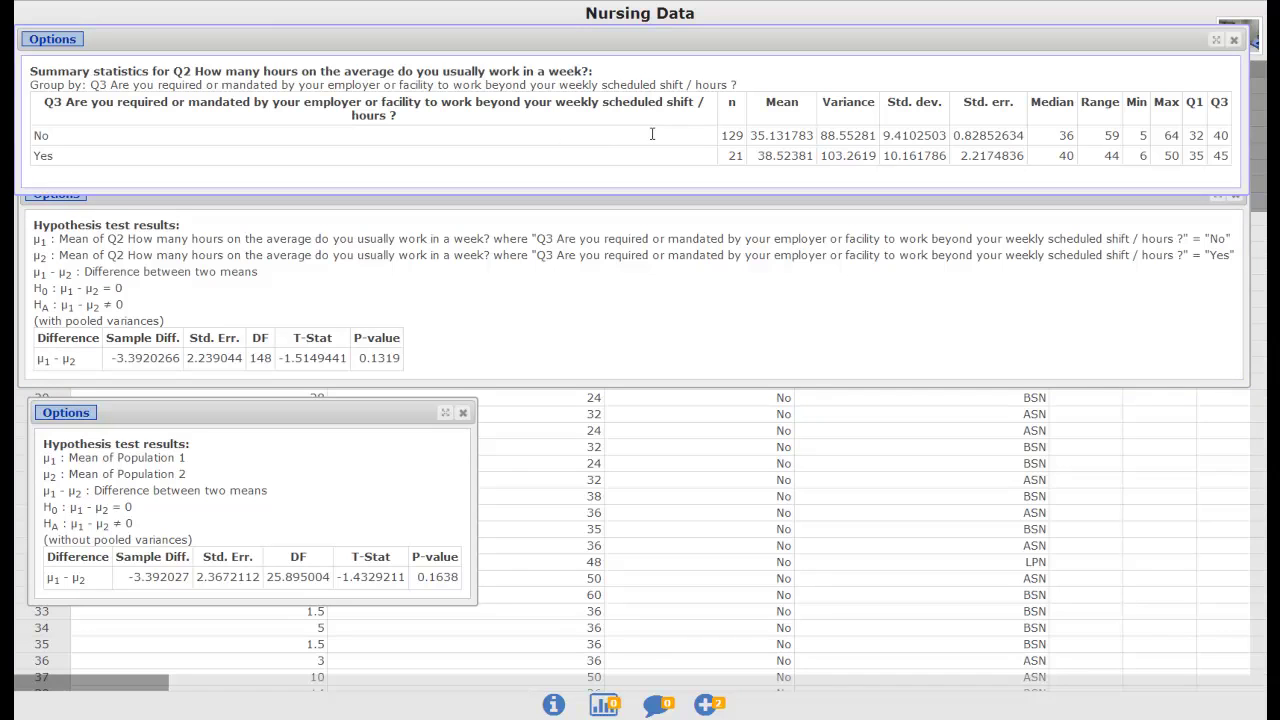
pyautogui.moveTo(726, 135); pyautogui.dragTo(972, 160)
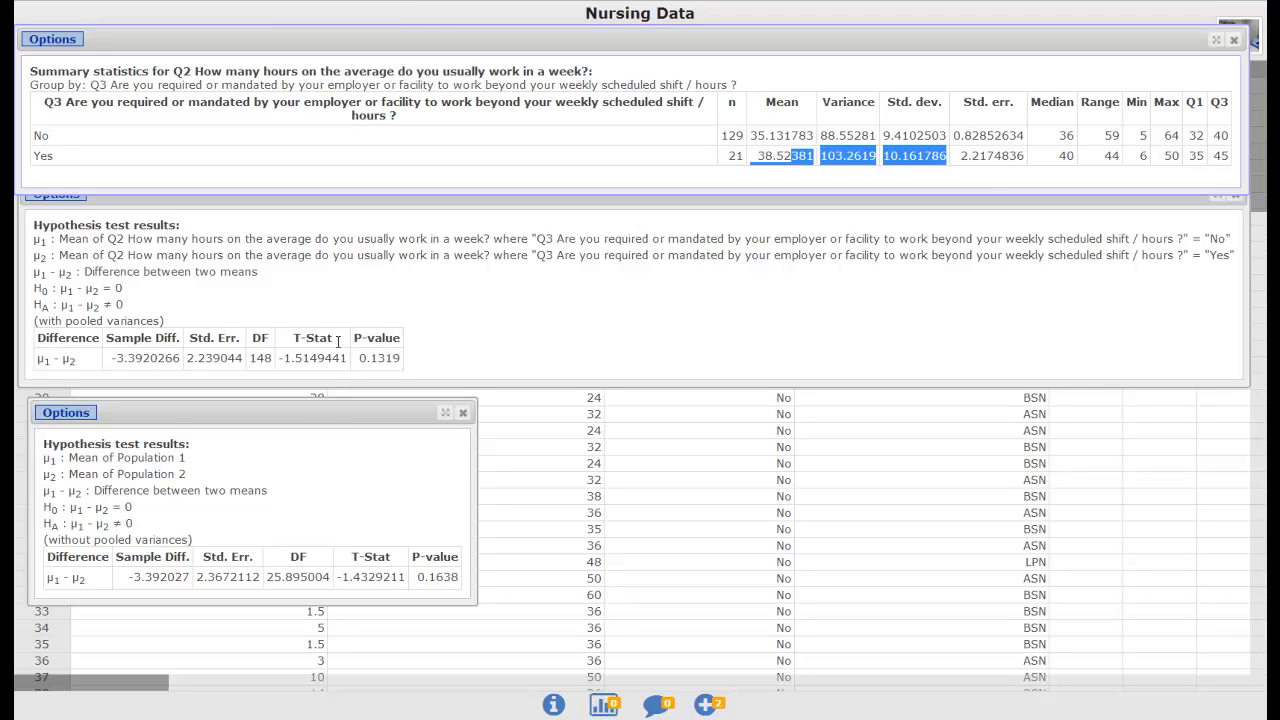
pyautogui.click(730, 147)
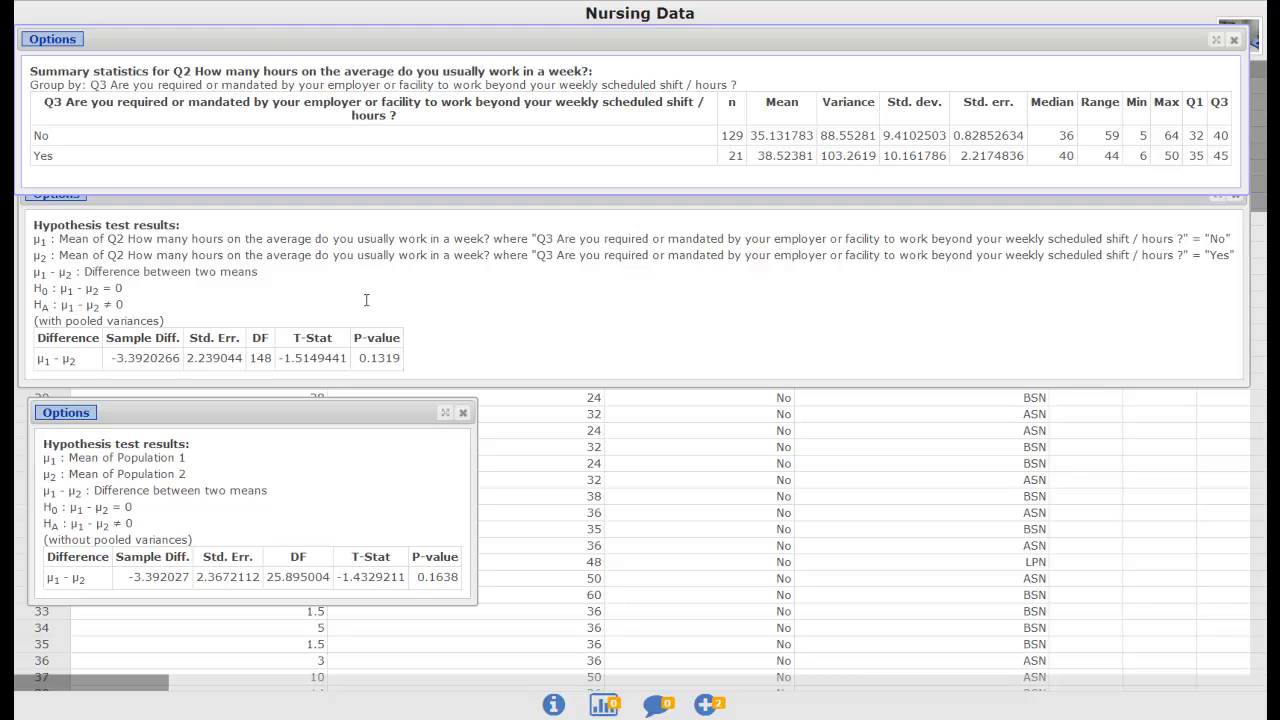
pyautogui.click(326, 308)
pyautogui.moveTo(108, 355); pyautogui.dragTo(400, 356)
pyautogui.click(675, 145)
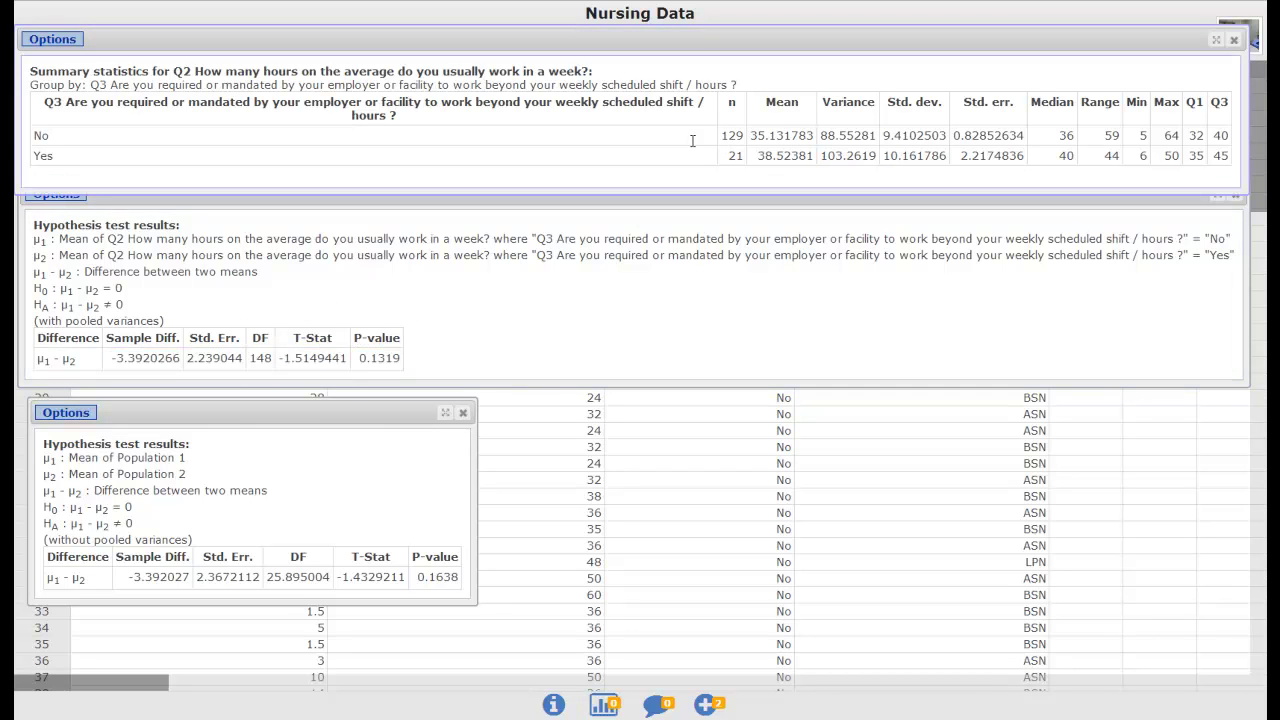